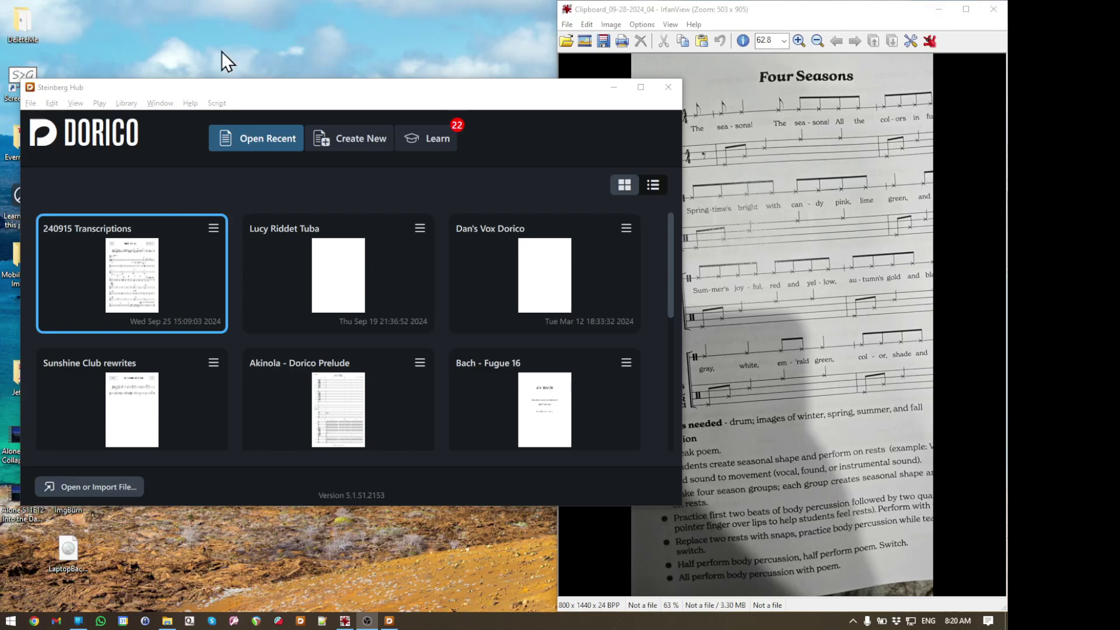
Bring the IrfanView photo of the Four Seasons score in front of the Dorico Hub.
click(725, 7)
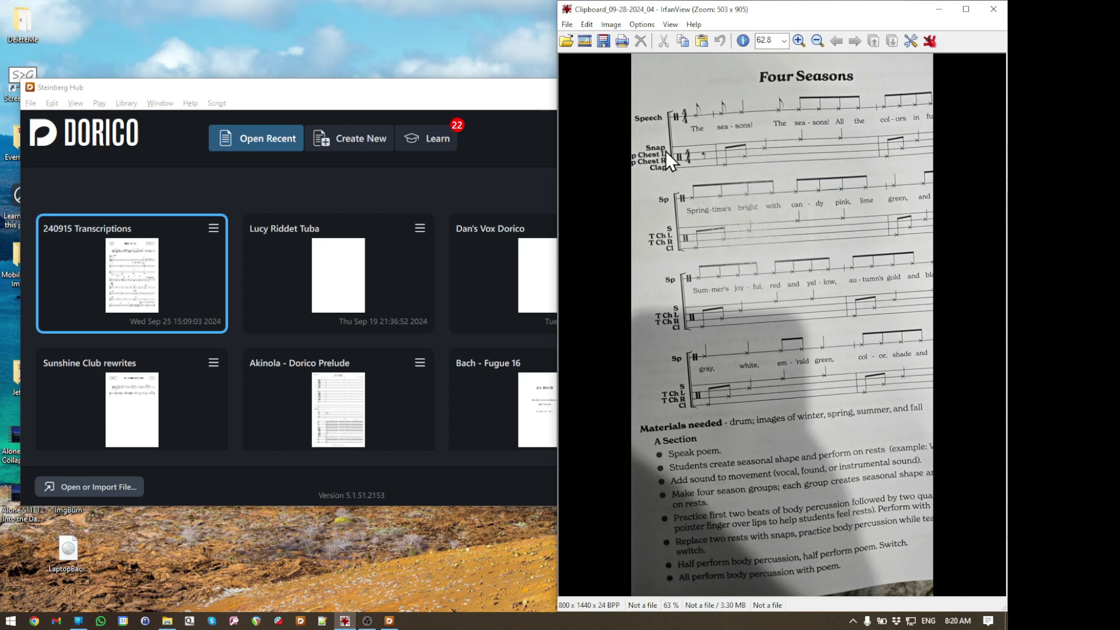
Create a new untitled project from the Empty template in the Dorico Hub.
click(443, 100)
click(380, 146)
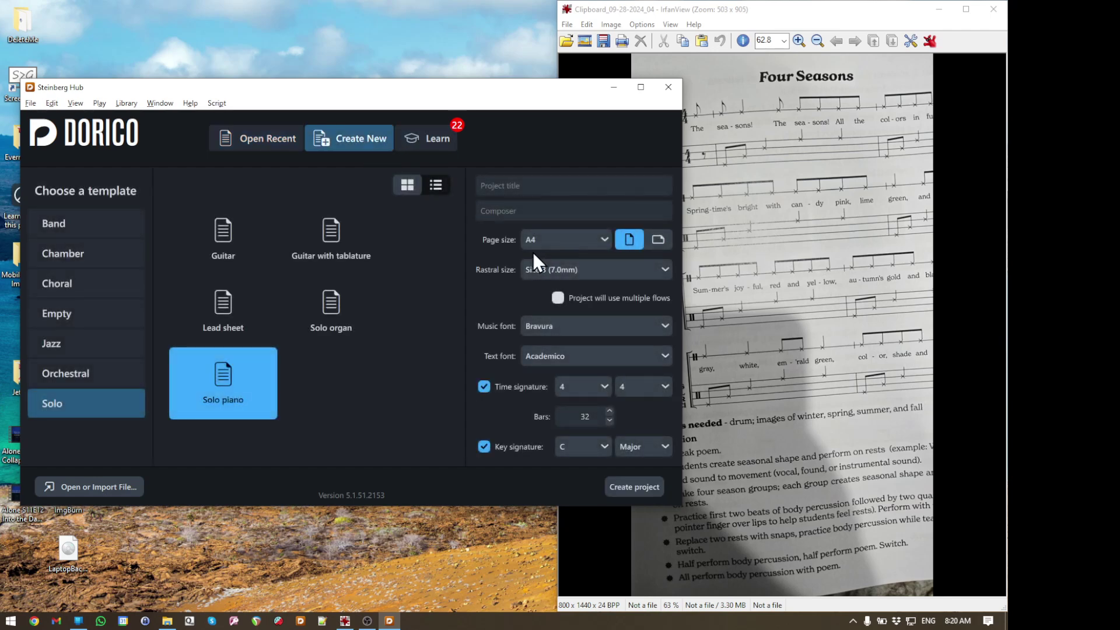
click(108, 321)
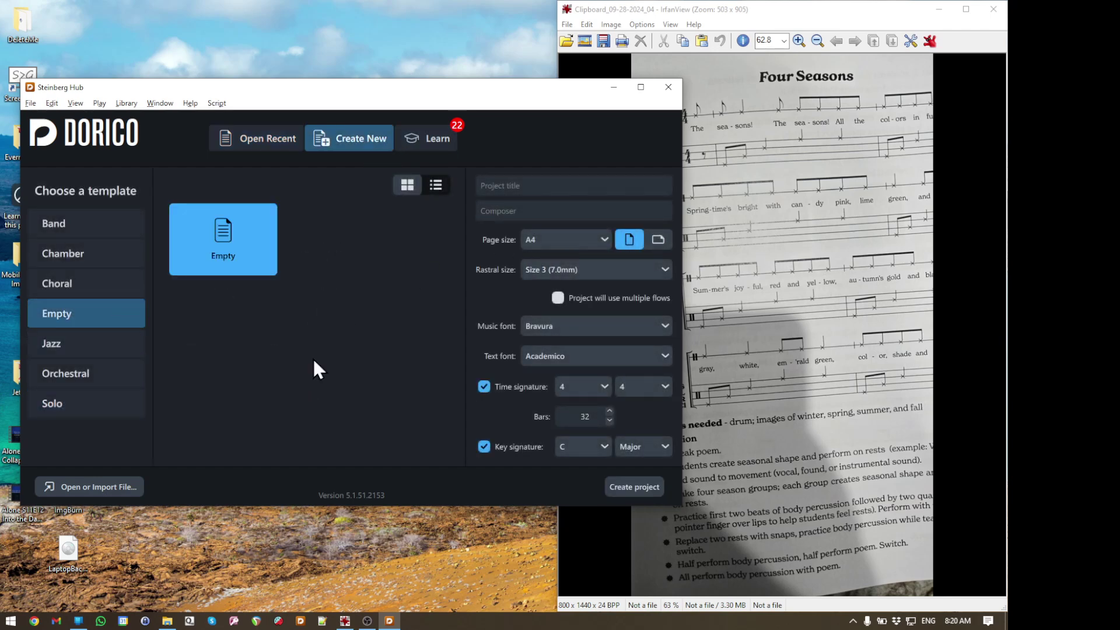
click(617, 485)
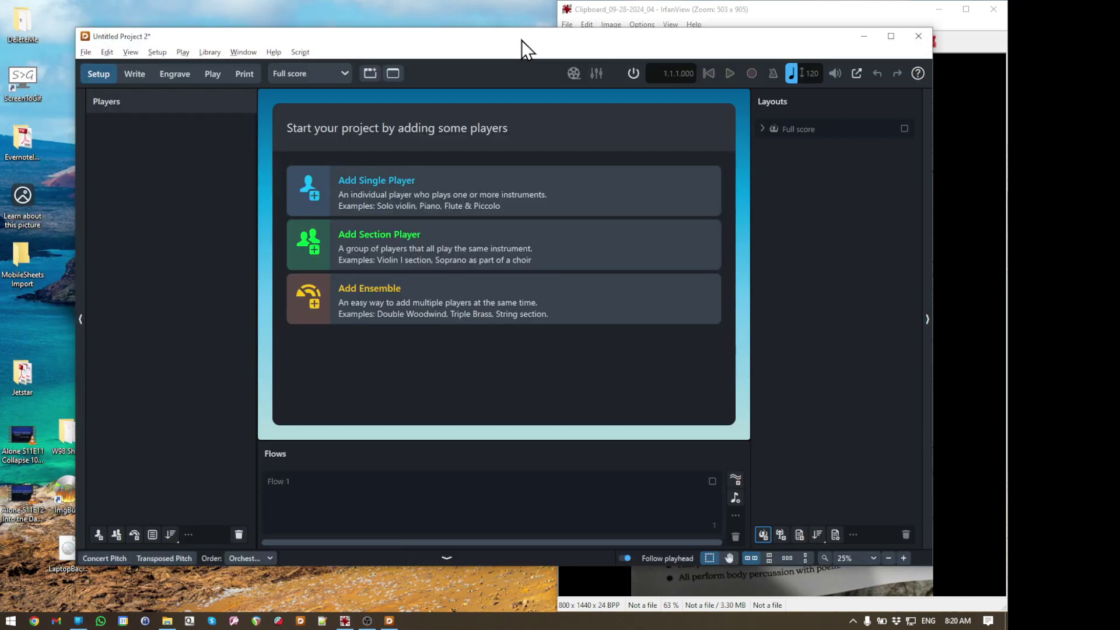
Add a single player holding a Snare Drum.
drag(522, 40, 495, 103)
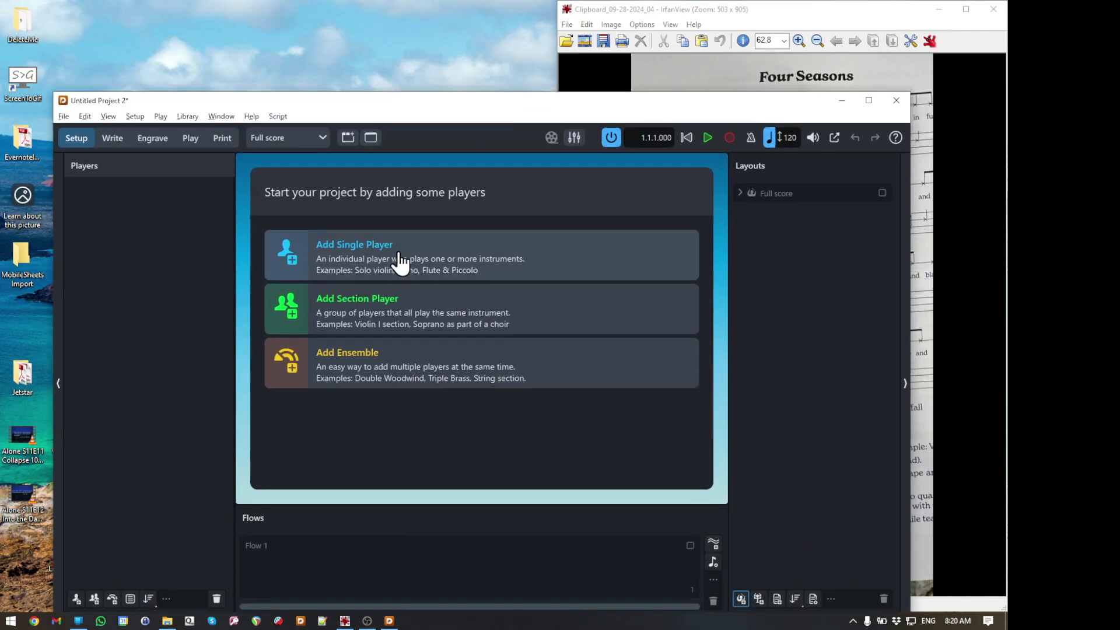
click(463, 269)
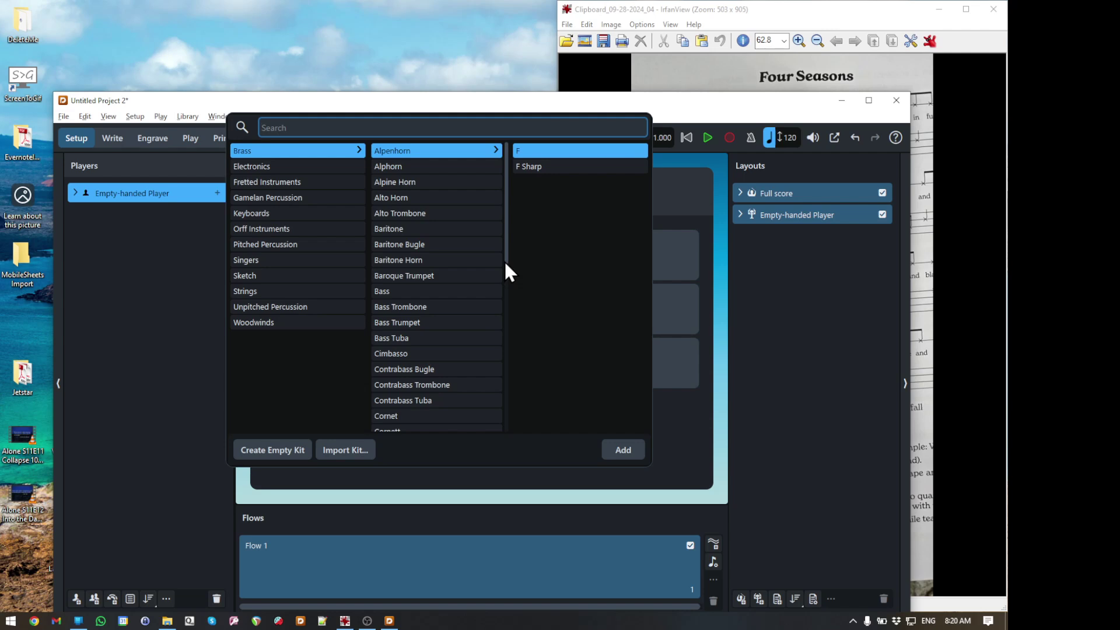
text(snare)
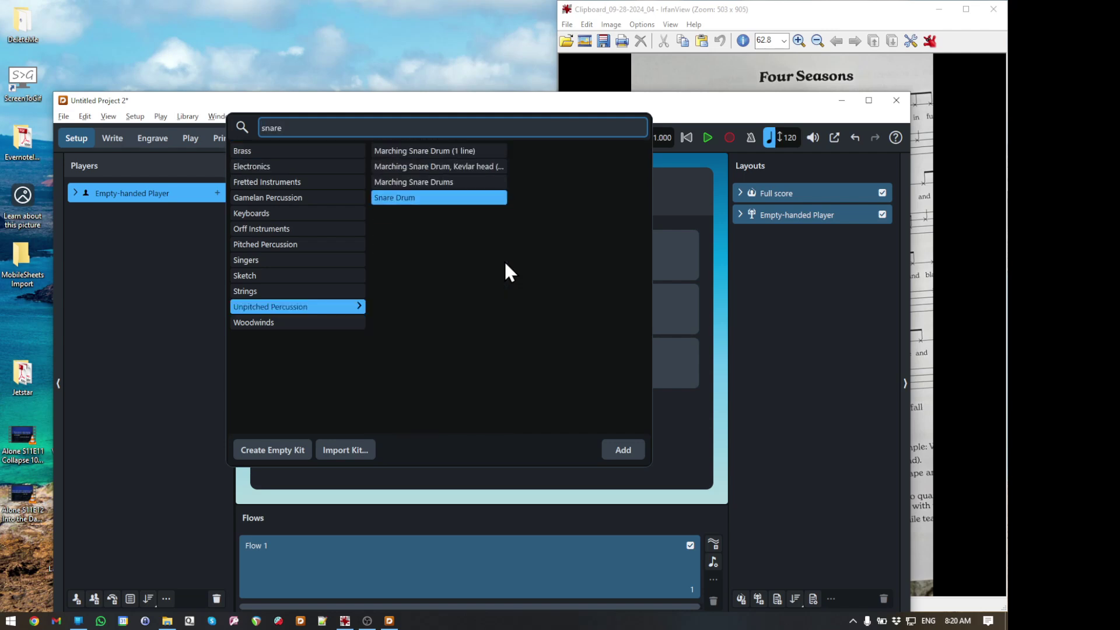
key(Return)
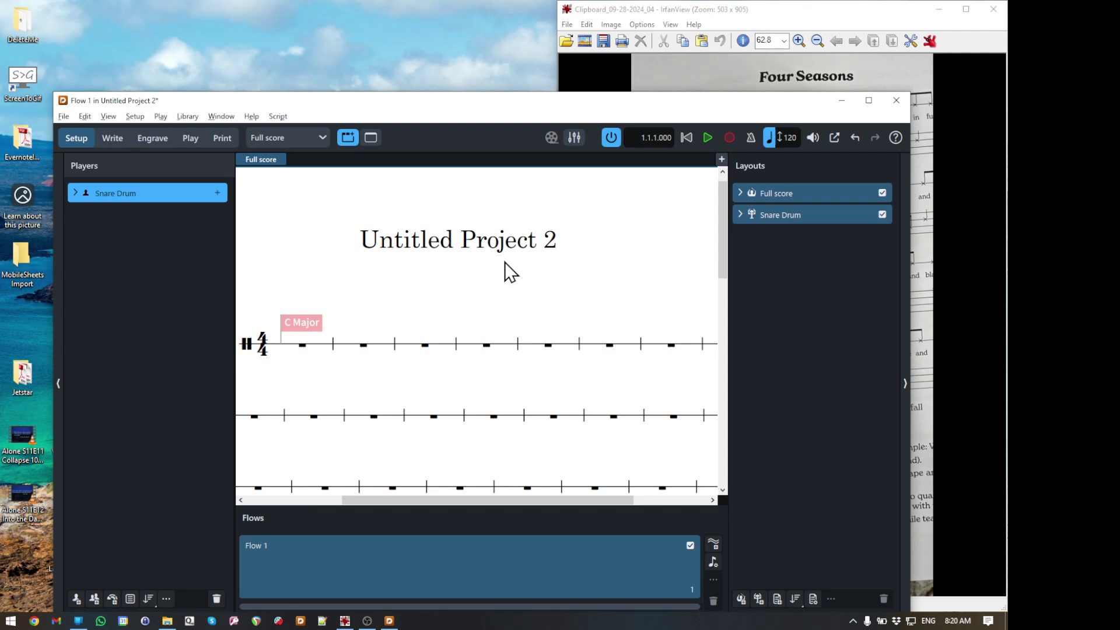
Add a second player with two snare drums, Snare Drum 2 and Snare Drum 3.
key(shift+p)
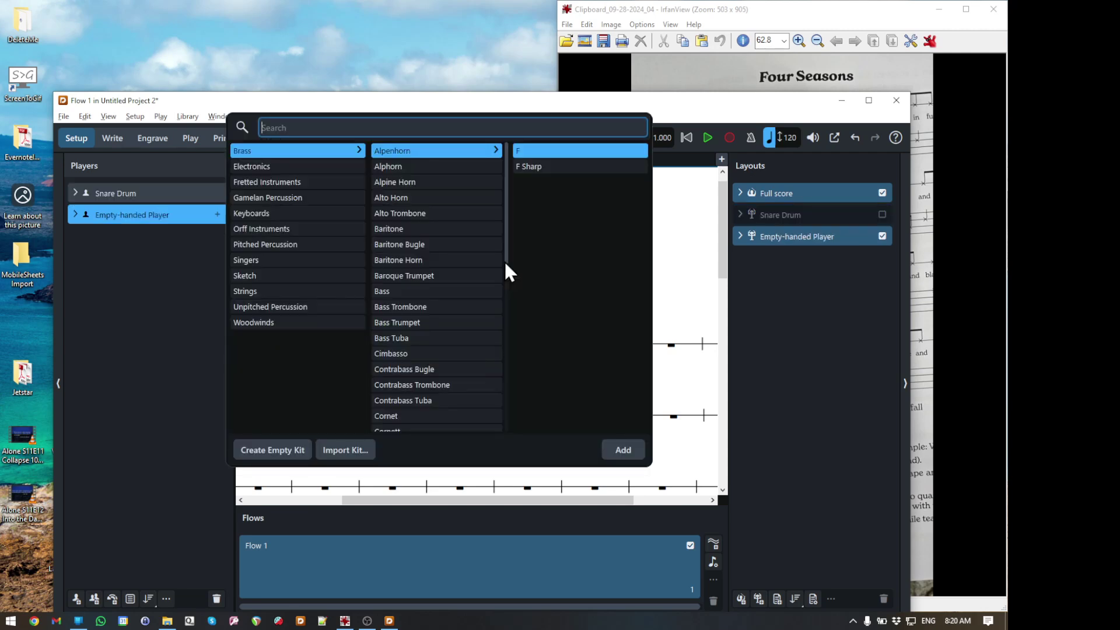
text(sna)
key(Return)
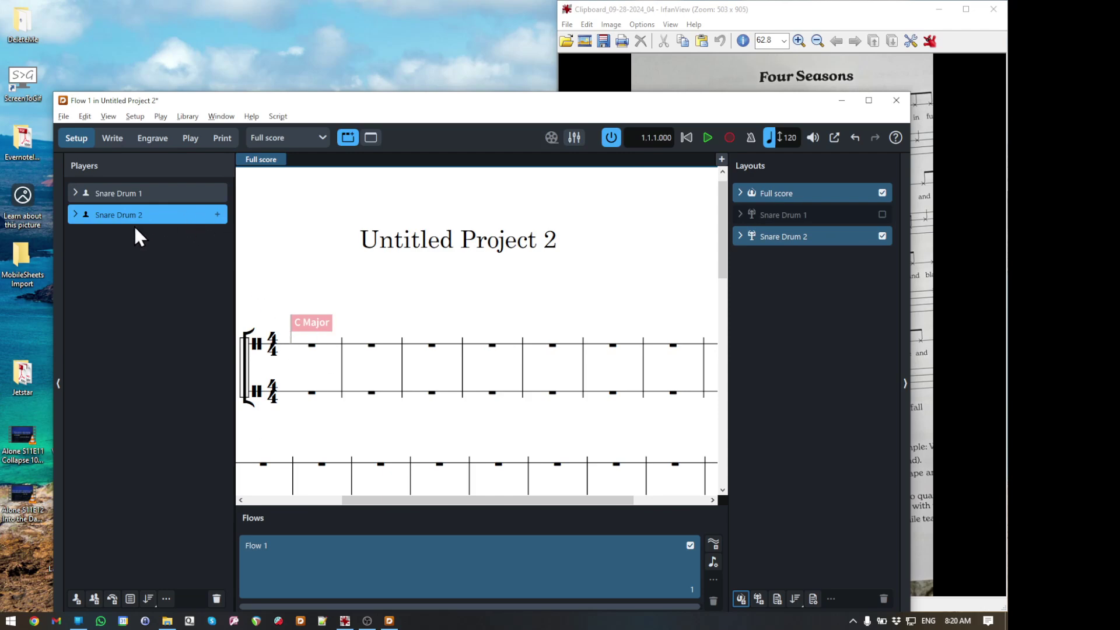
click(218, 215)
text(sna)
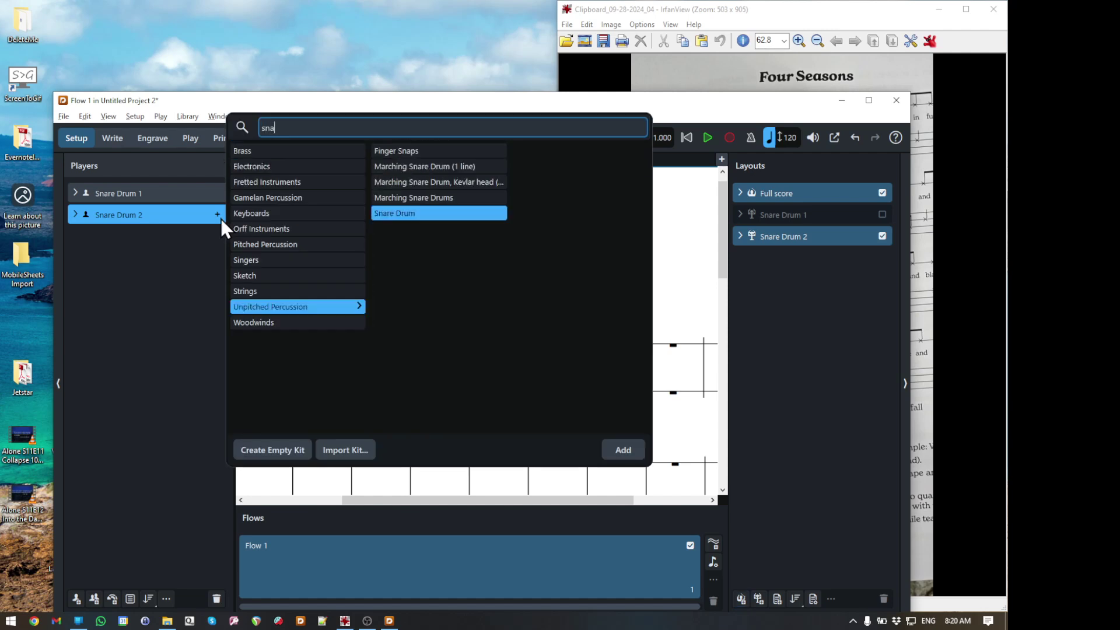
key(Return)
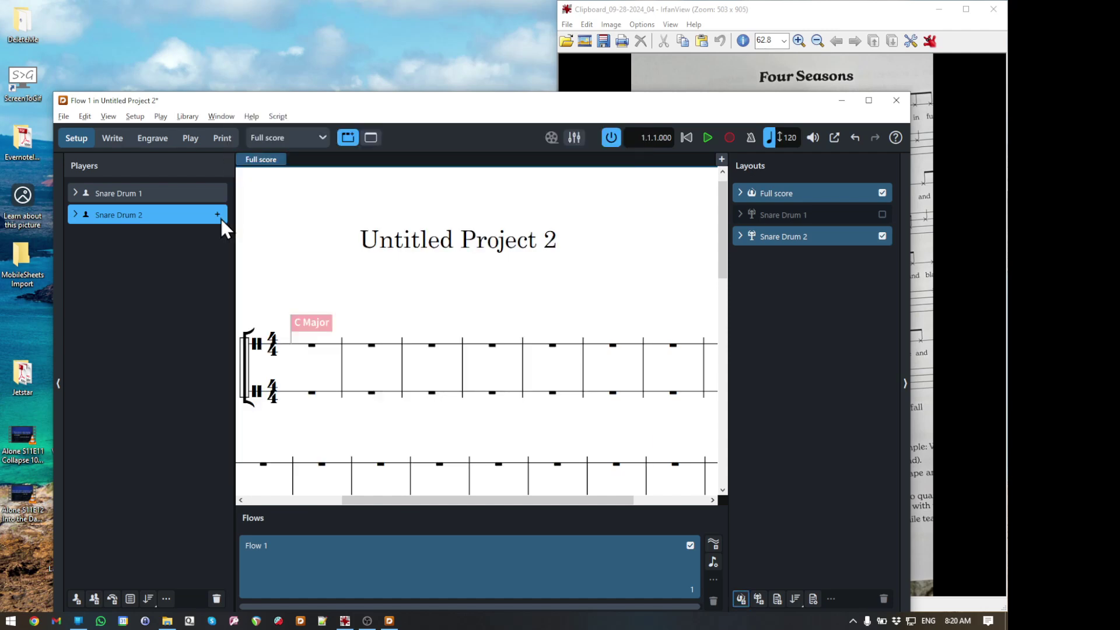
Add Snare Drum 4 to the multi-snare player.
click(74, 215)
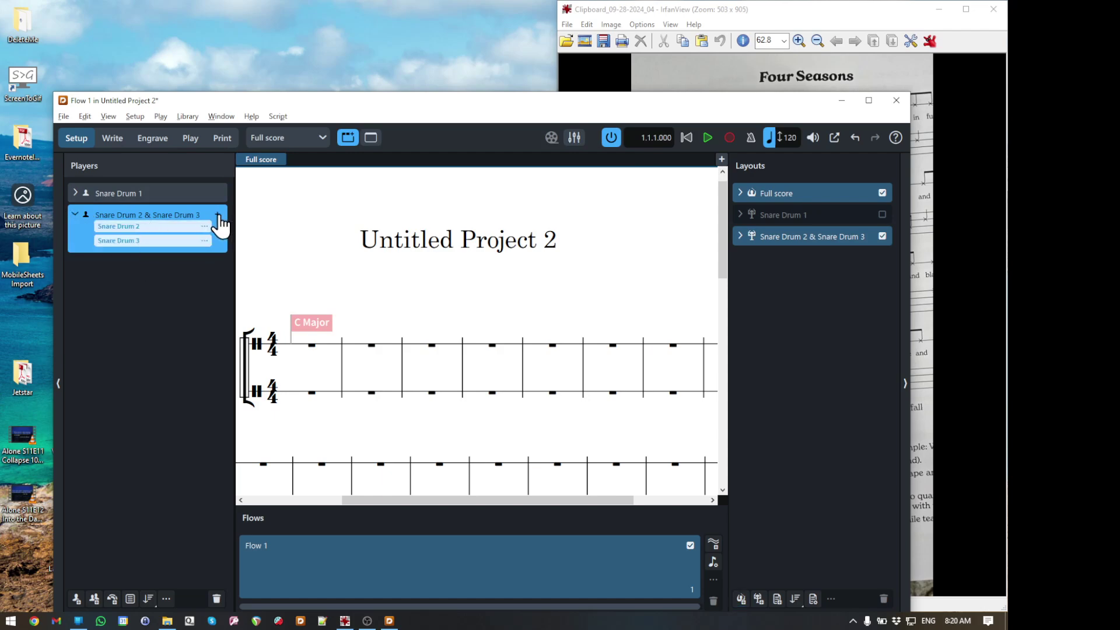
click(217, 215)
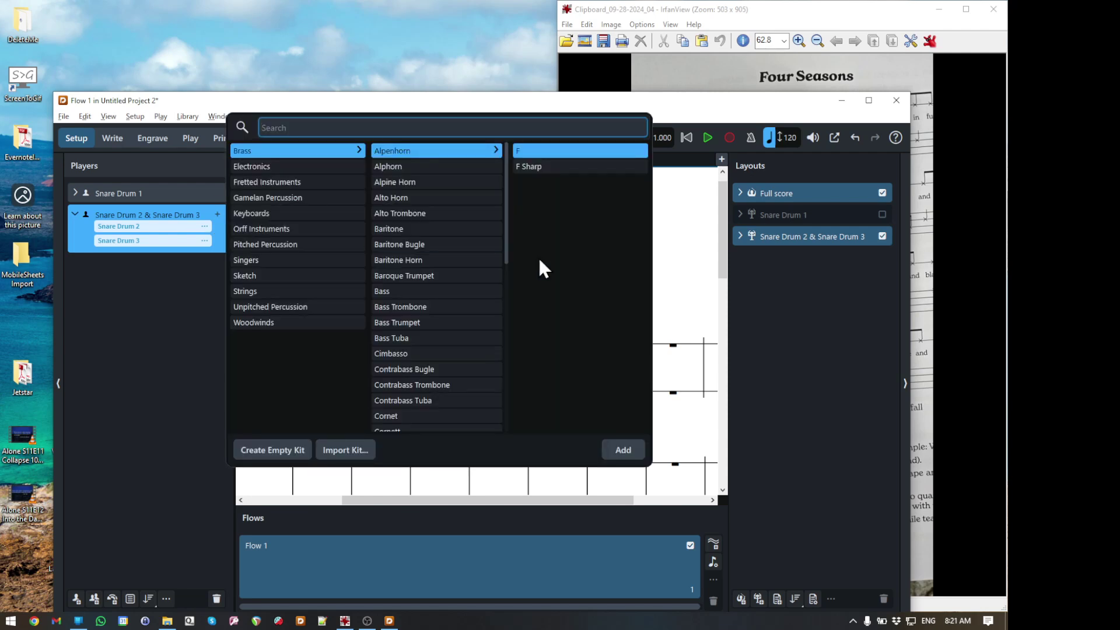
text(snar)
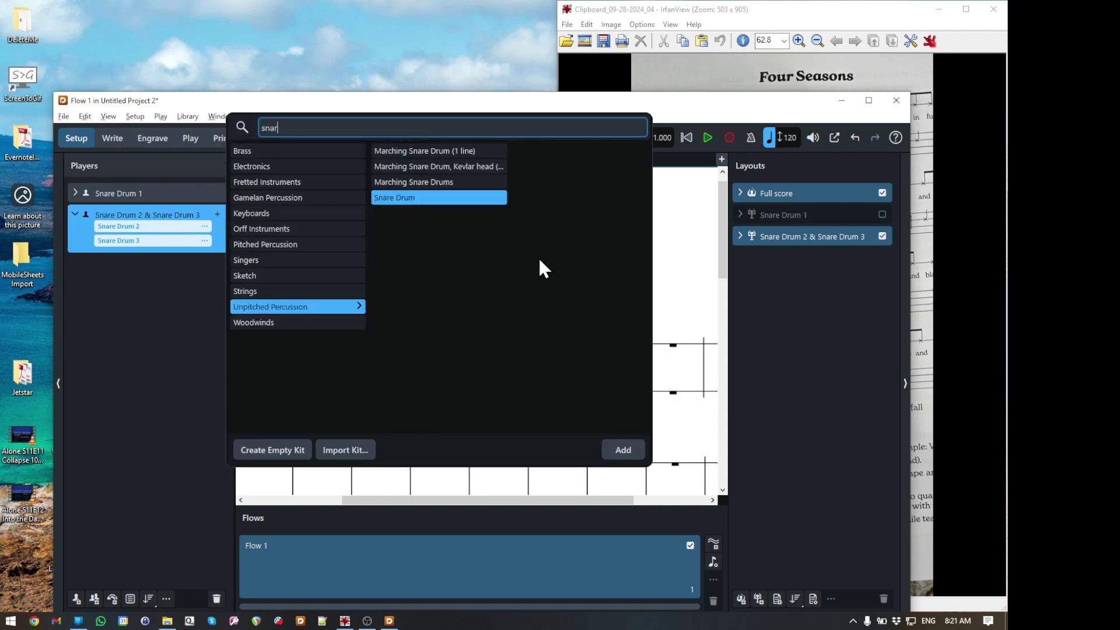
key(Return)
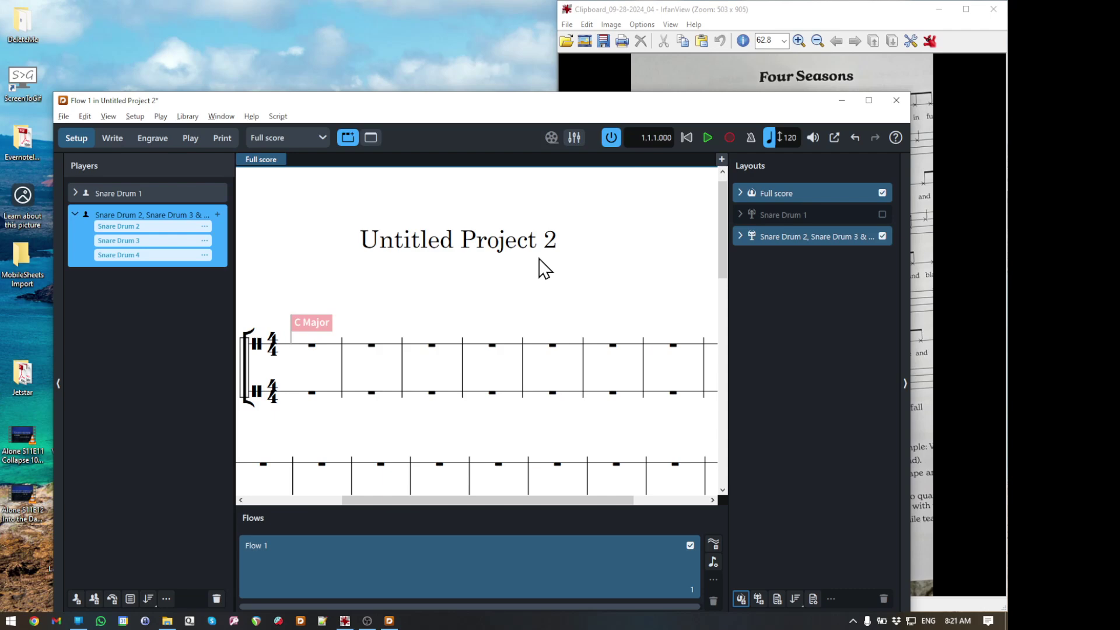
Delete the unwanted empty-handed player and its part layout.
key(shift+p)
text(s)
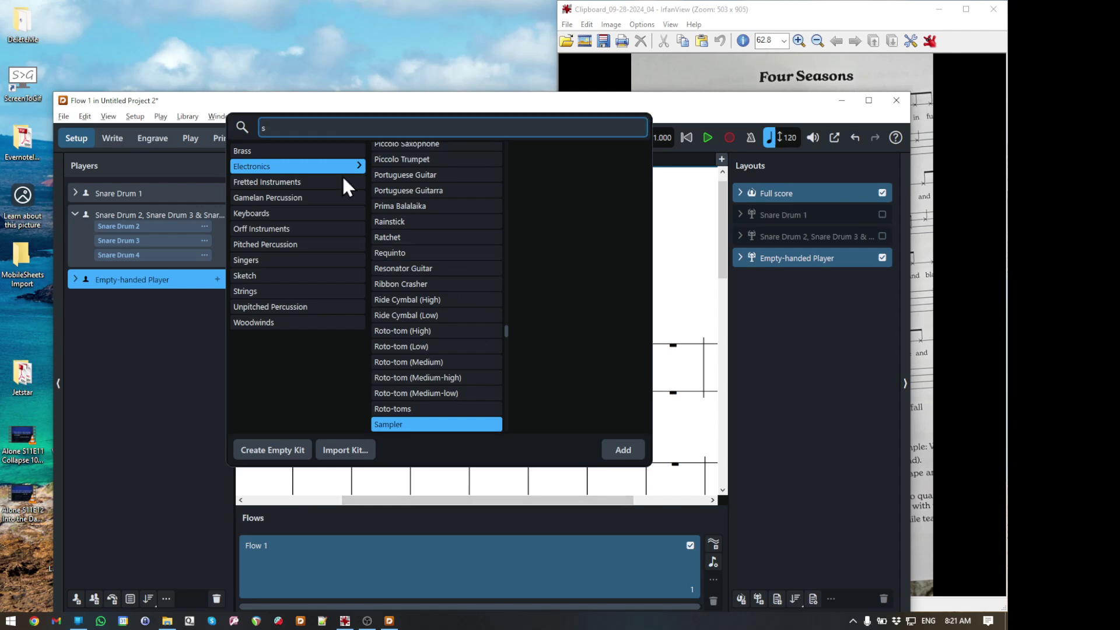
key(Escape)
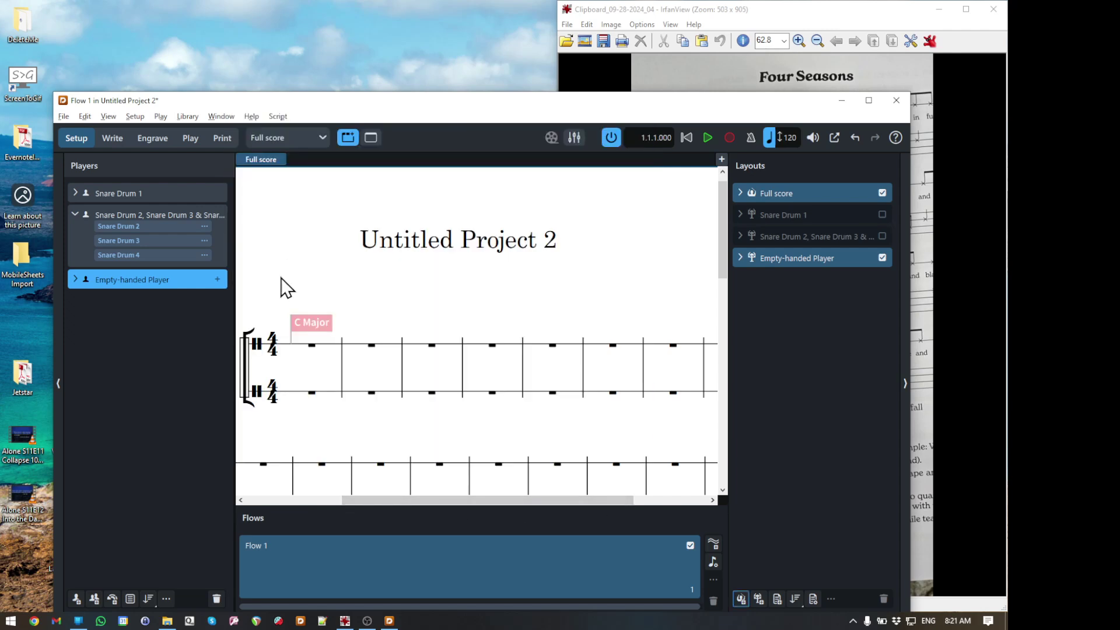
right_click(189, 282)
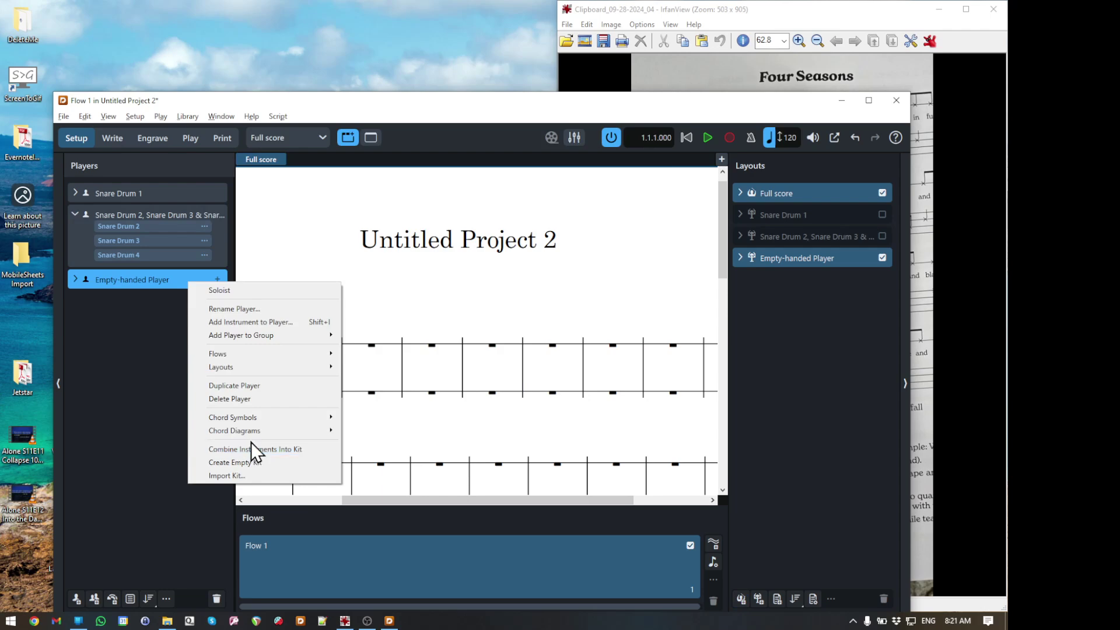
click(234, 399)
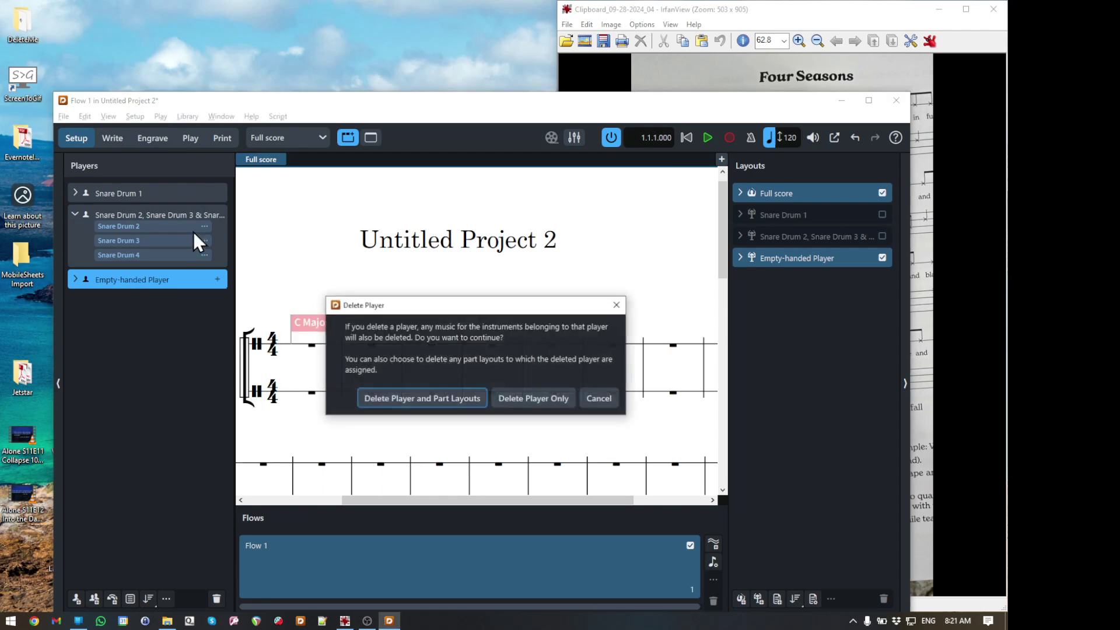
click(458, 401)
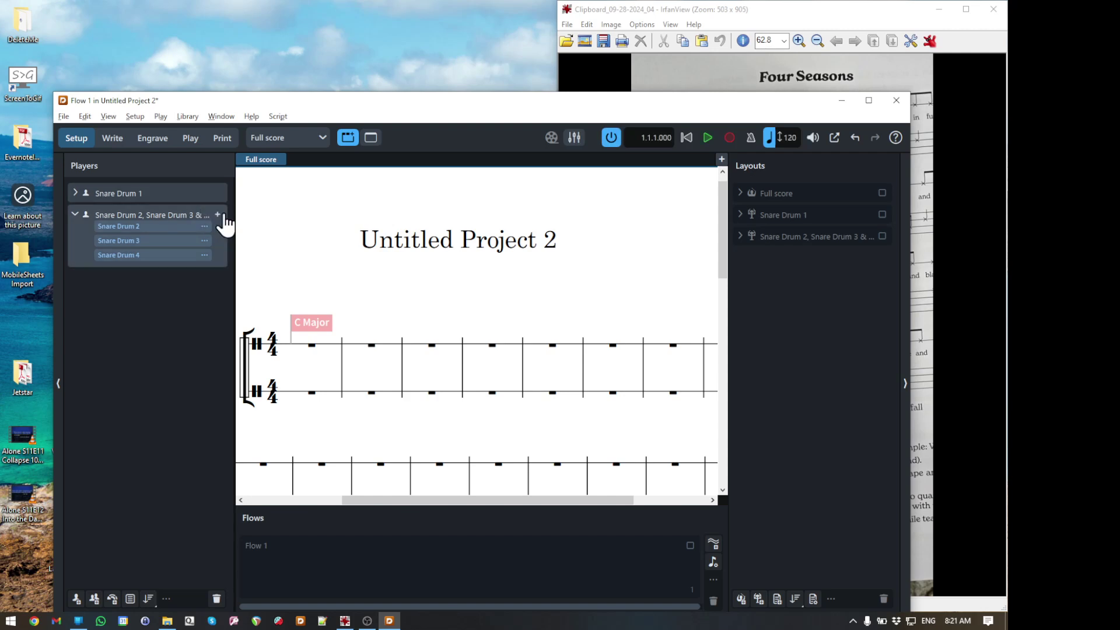
Add Snare Drum 5 to the multi-snare player.
click(217, 214)
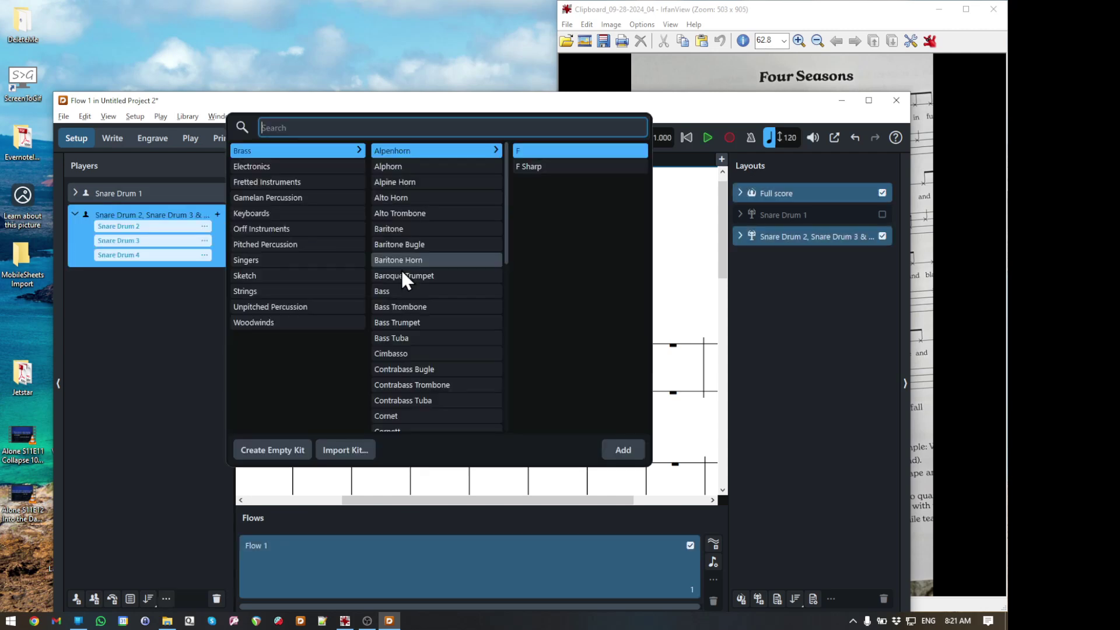
text(snare)
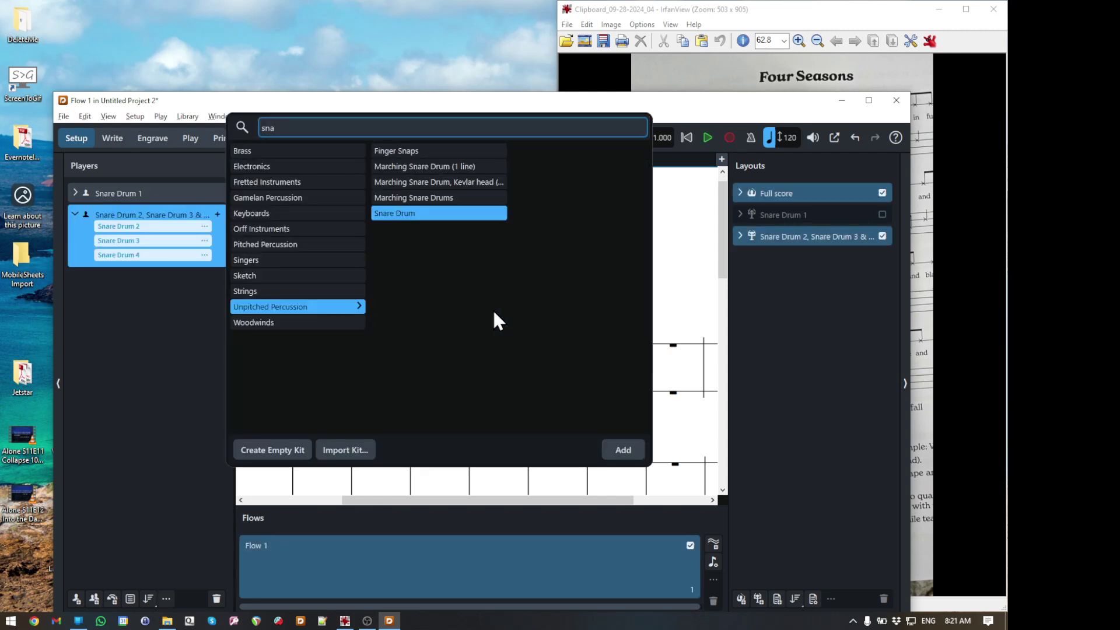
key(Escape)
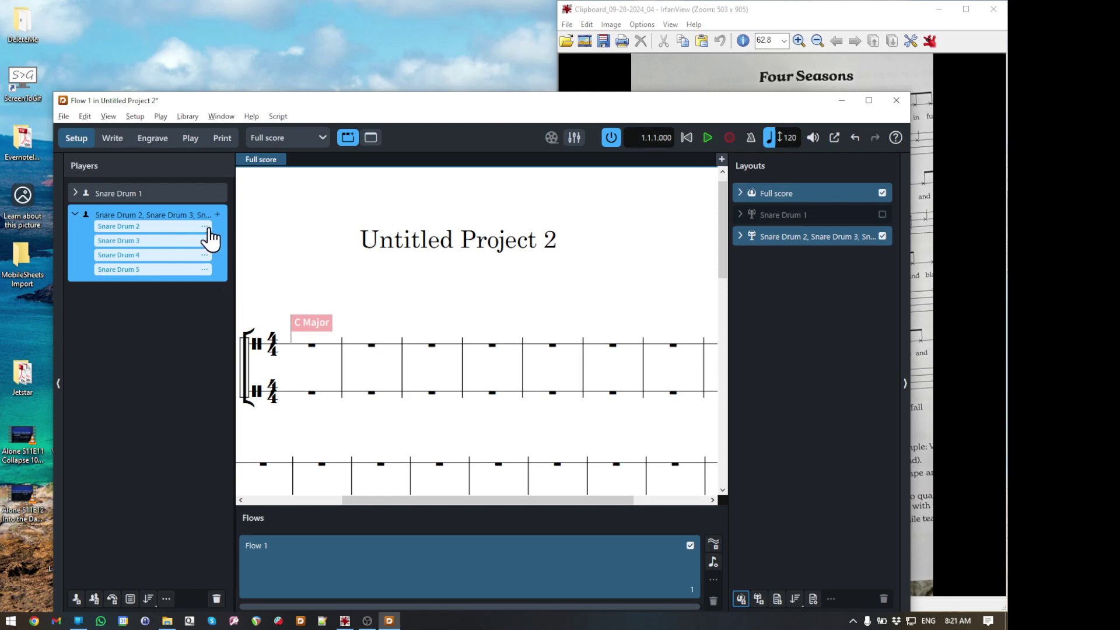
Combine the four snare drums into a percussion kit and show it in grid view.
right_click(222, 242)
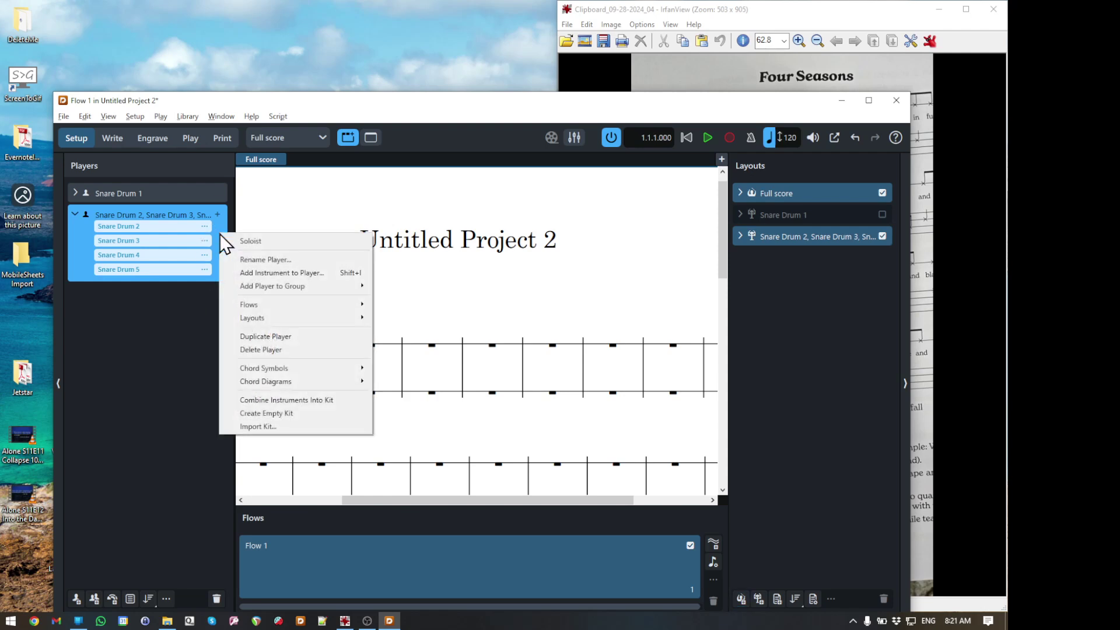
click(272, 401)
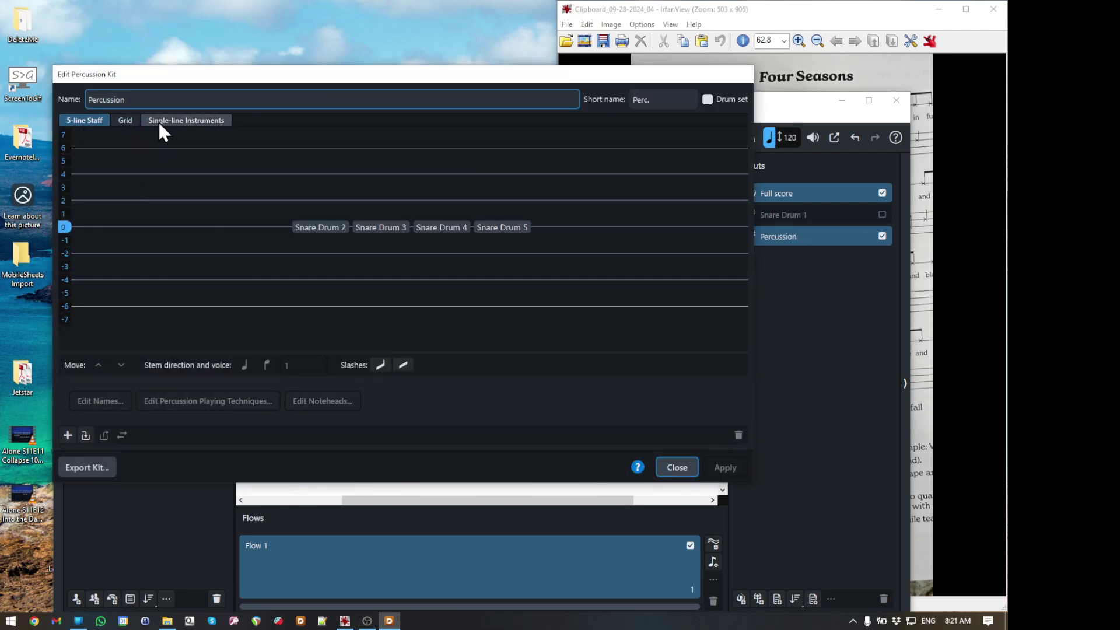
click(123, 122)
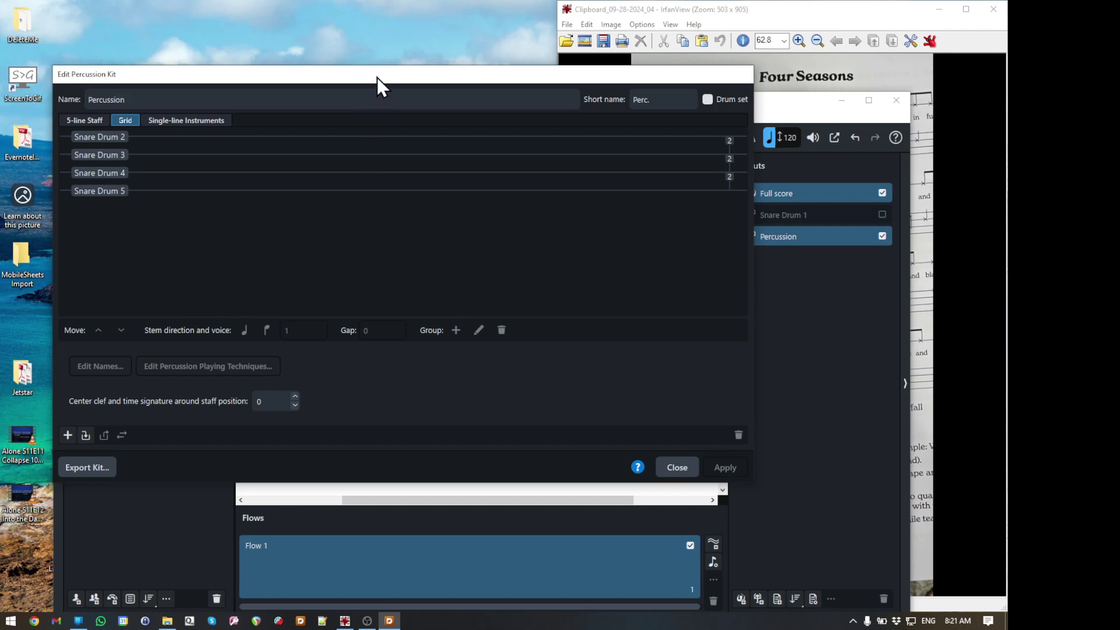
click(655, 15)
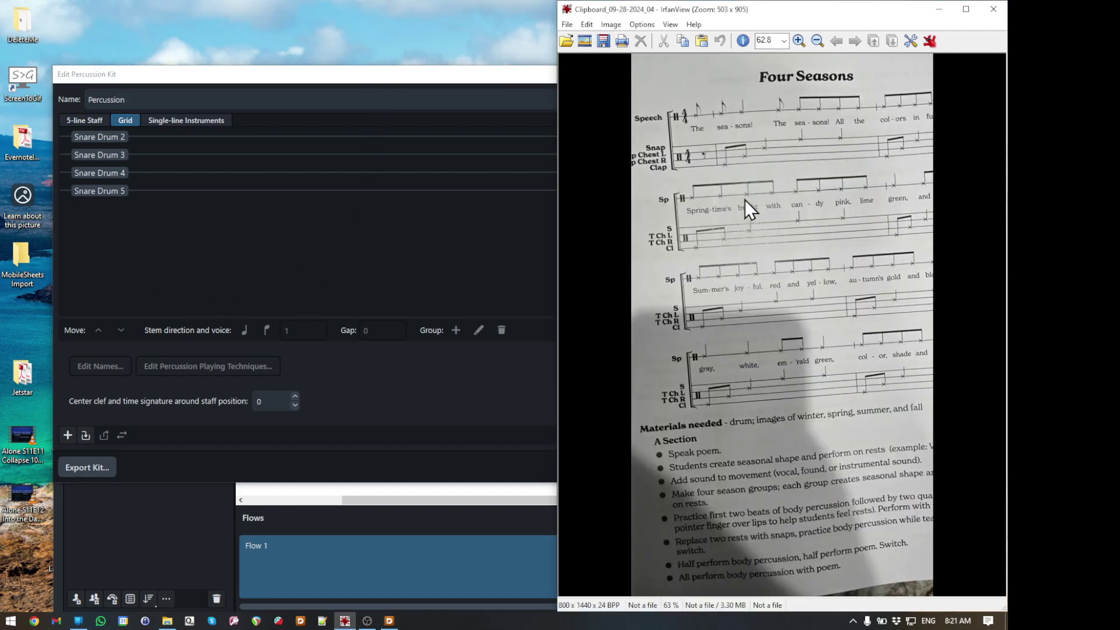
click(267, 74)
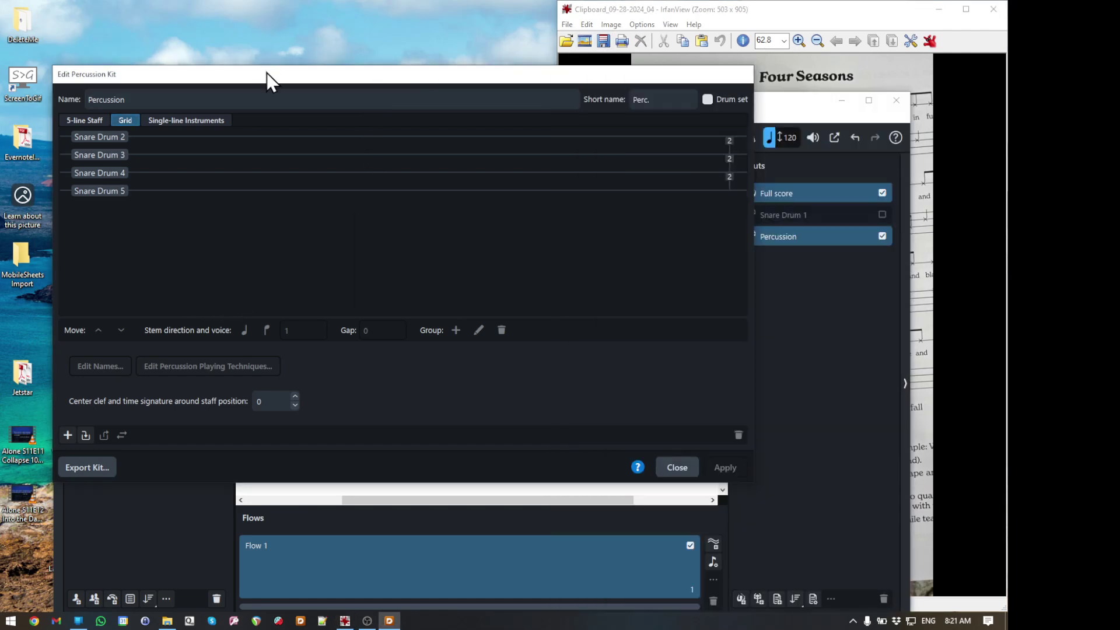
Rename the first kit drum to 'Snap' with short name 'S'.
click(100, 135)
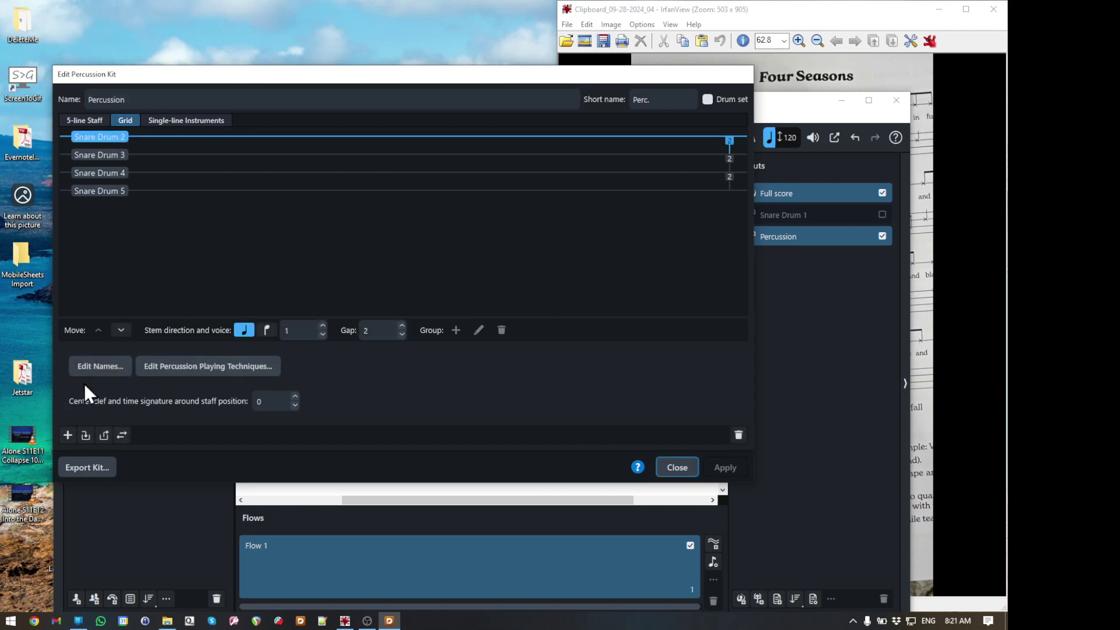
click(96, 364)
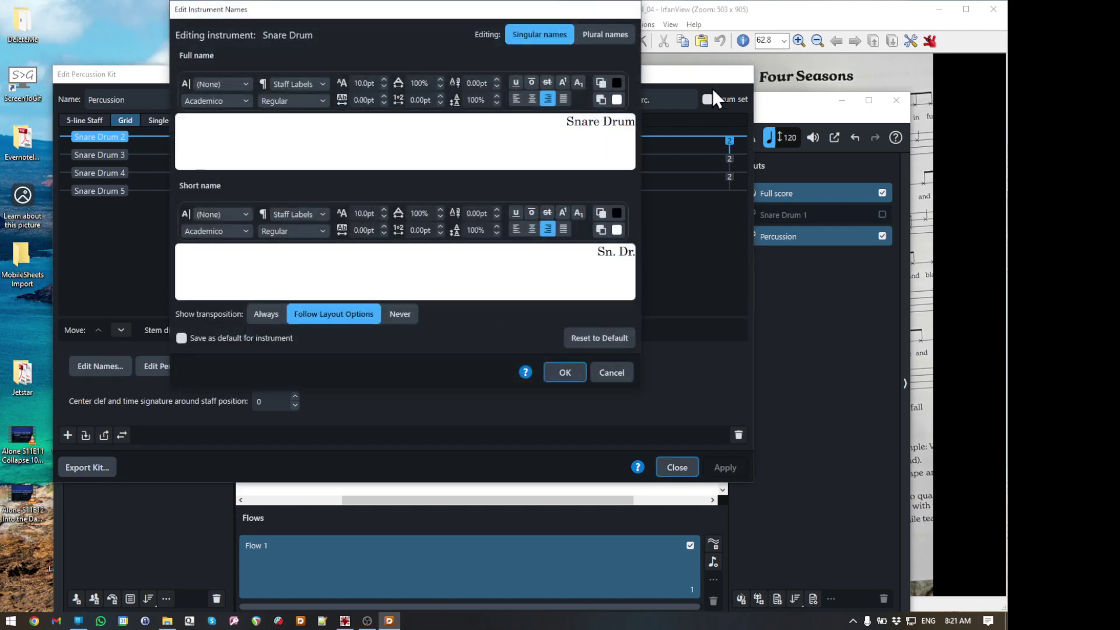
click(754, 9)
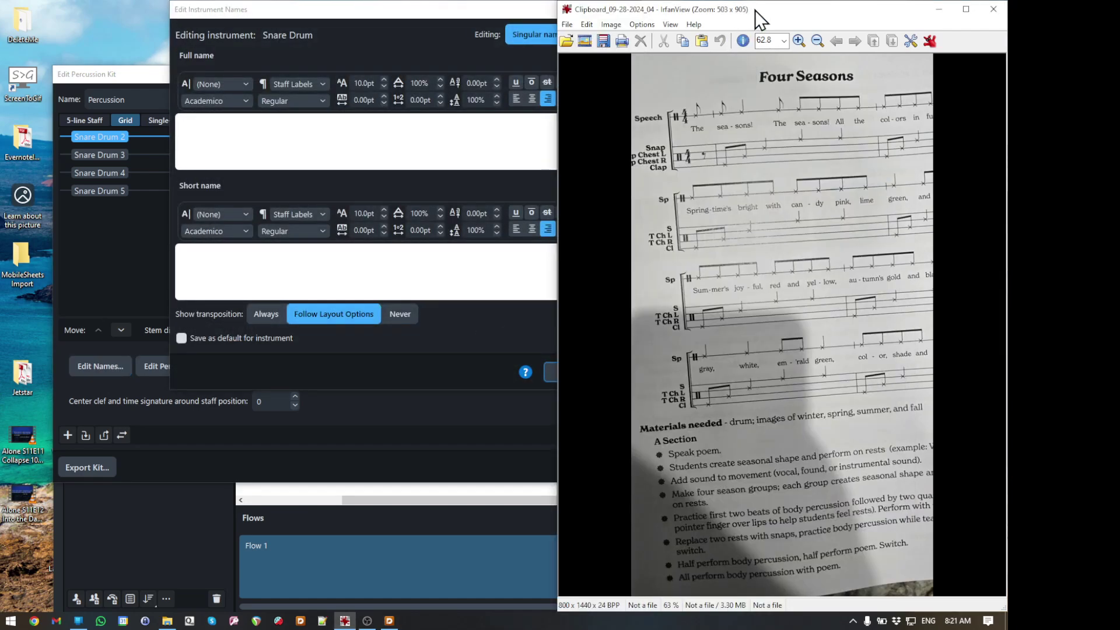
click(938, 9)
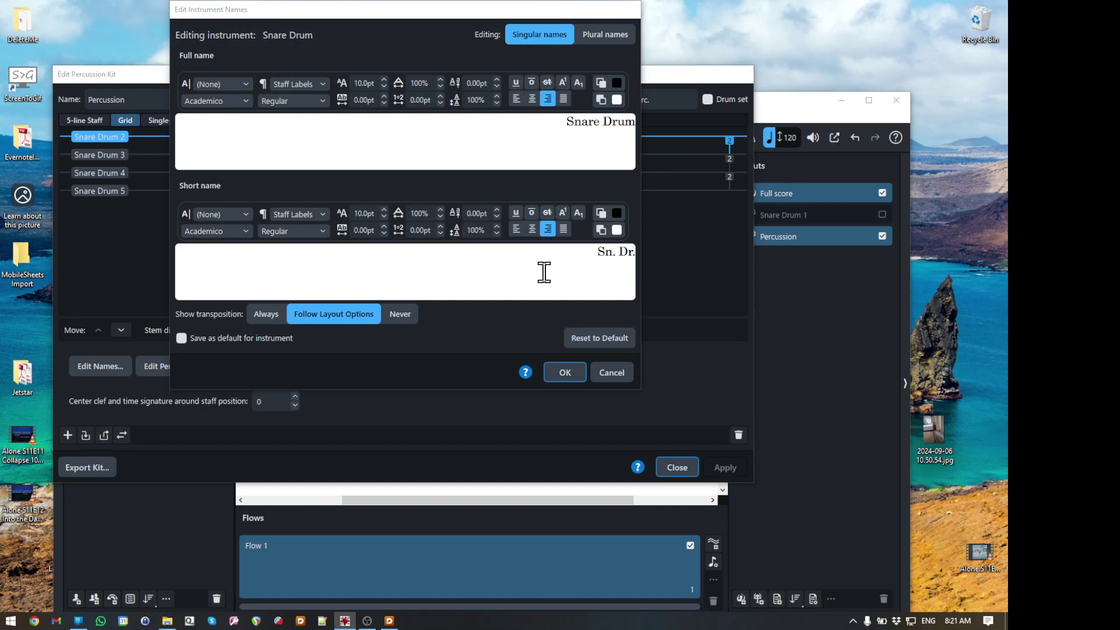
click(542, 122)
drag(542, 122, 685, 131)
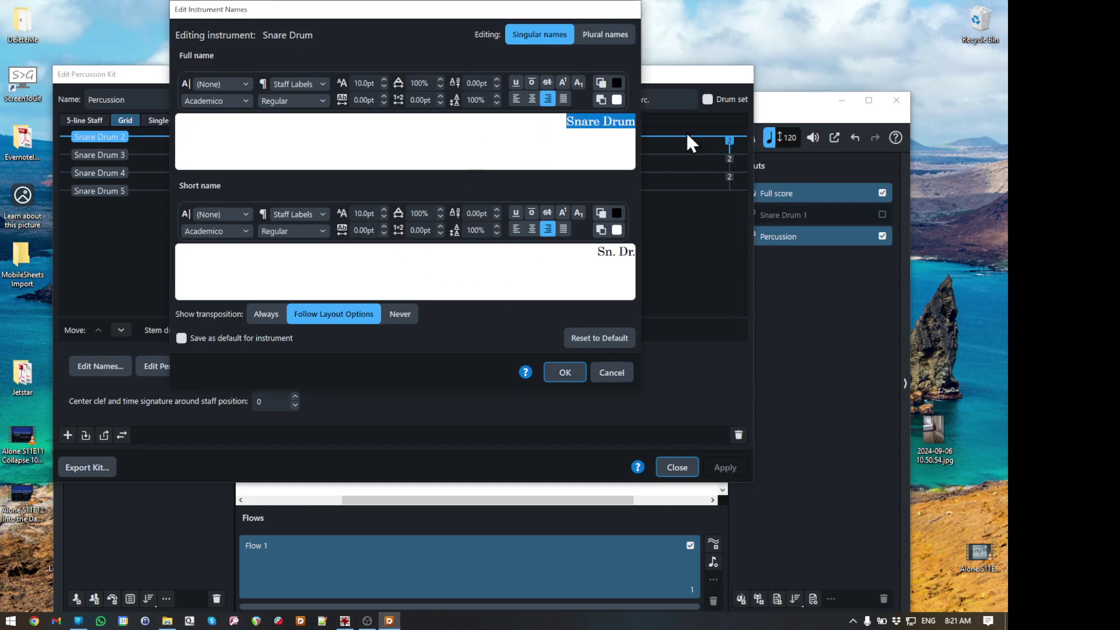
text(Snap)
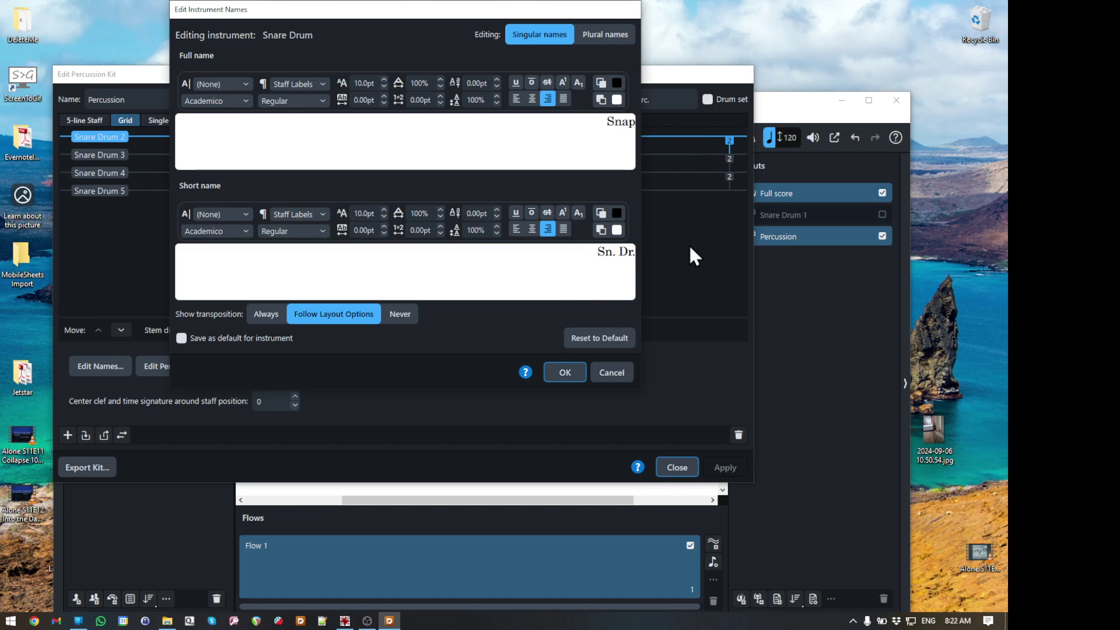
drag(585, 252, 665, 250)
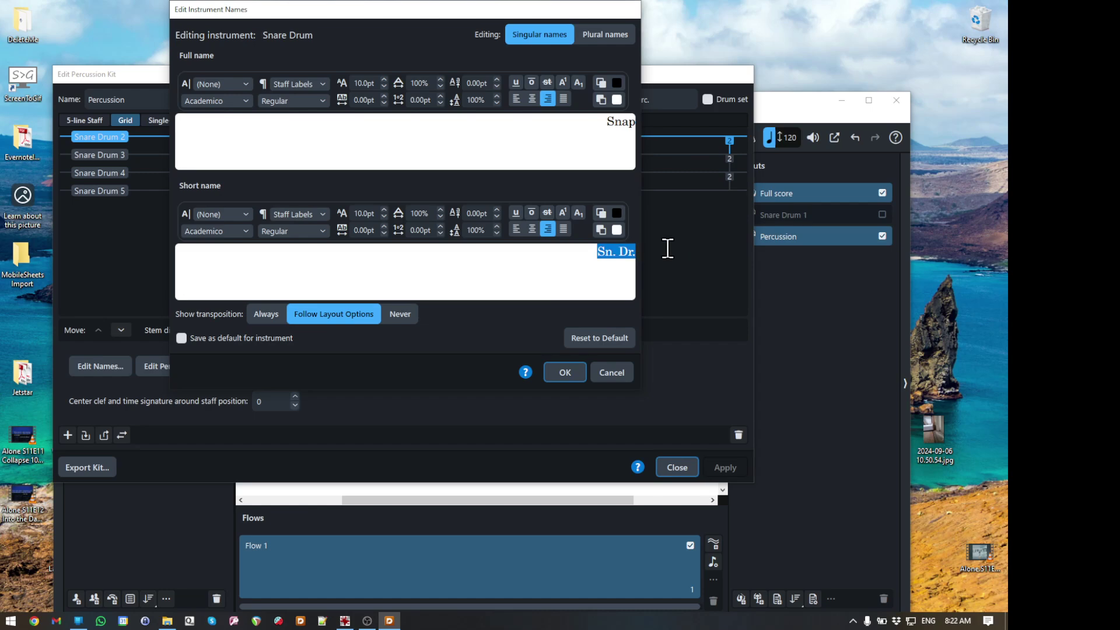
text(S)
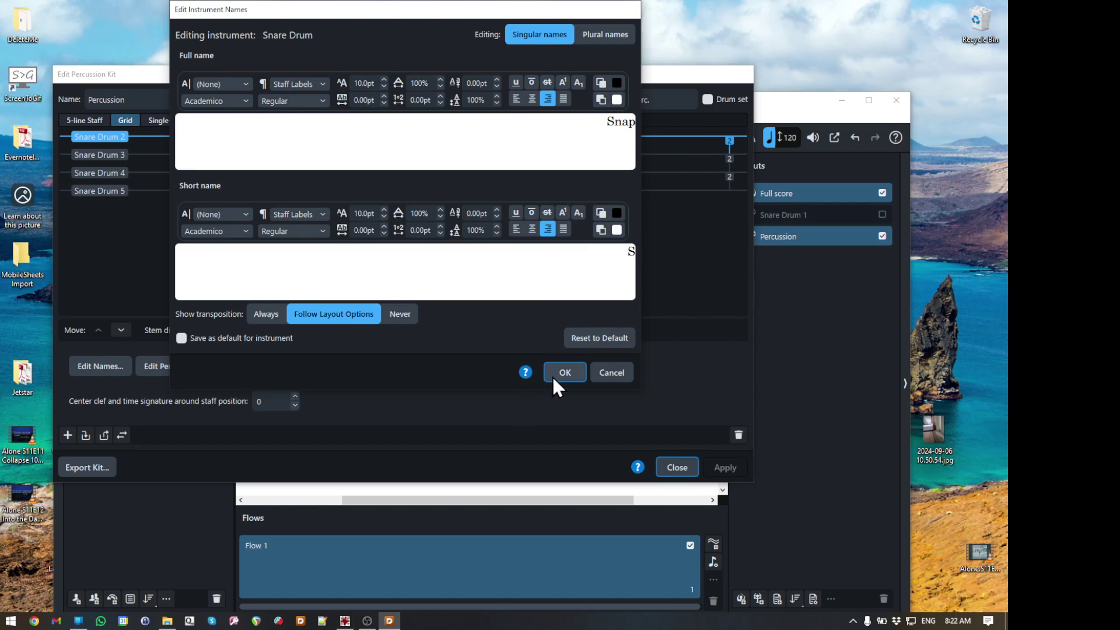
click(552, 376)
Rename the second kit drum to 'Tap Chest L' with short name 'T CK L'.
click(111, 155)
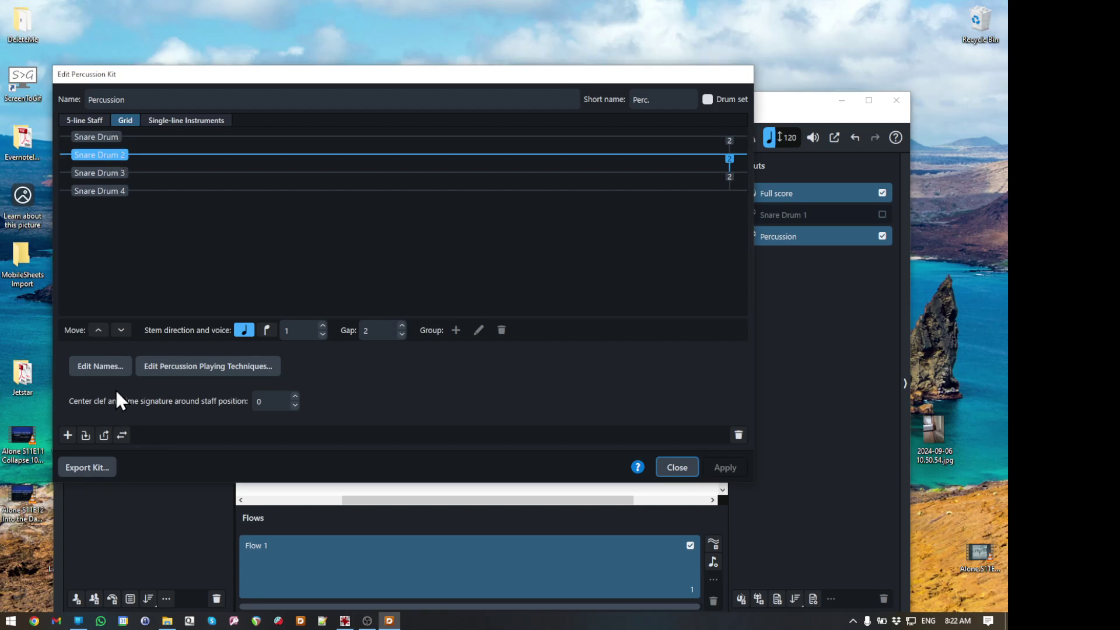
click(127, 365)
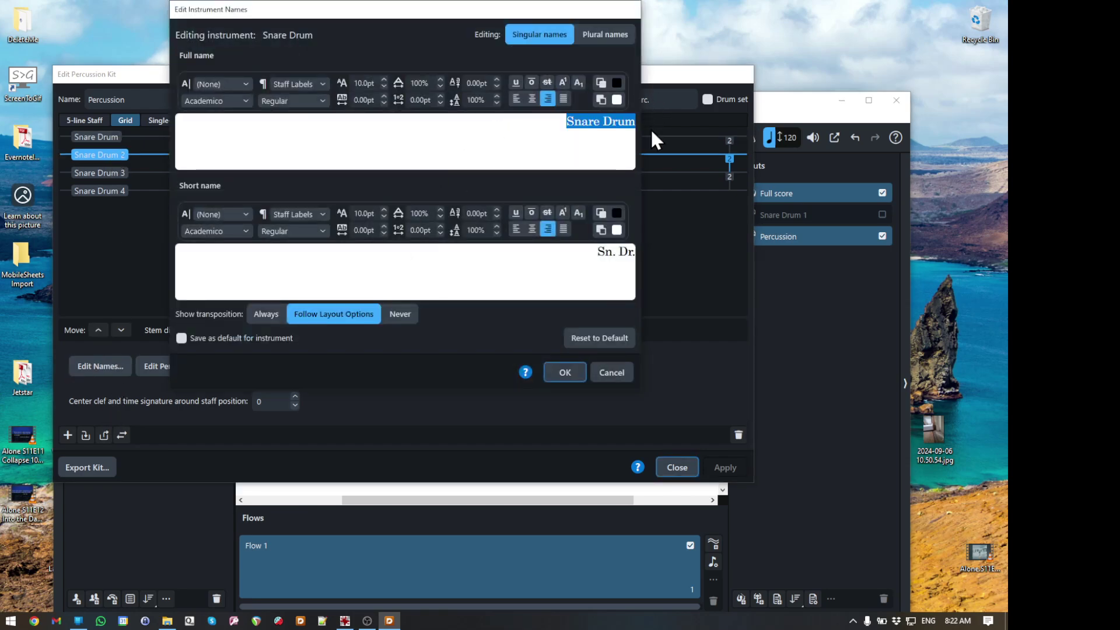
text(Tap Ches)
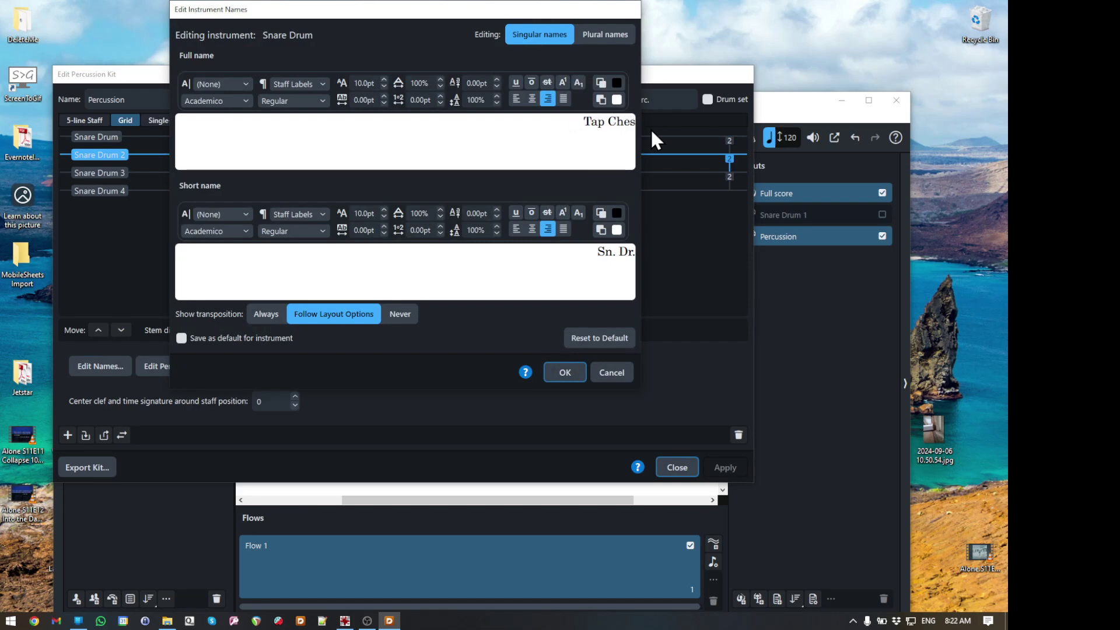
text(t L)
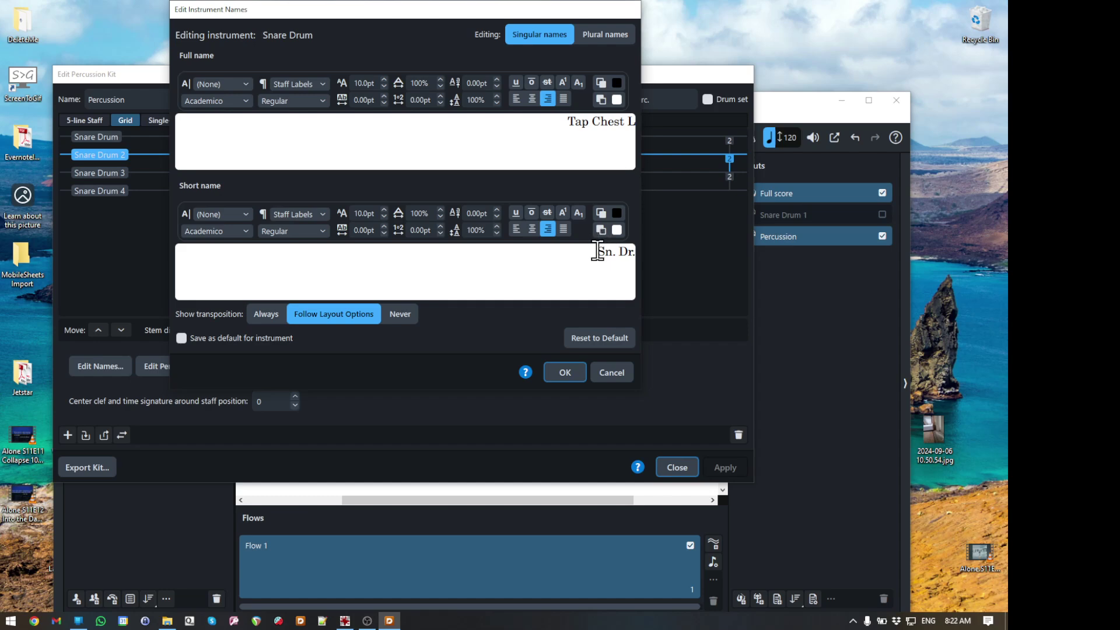
drag(597, 251, 645, 251)
text(T CK)
text( L)
click(571, 376)
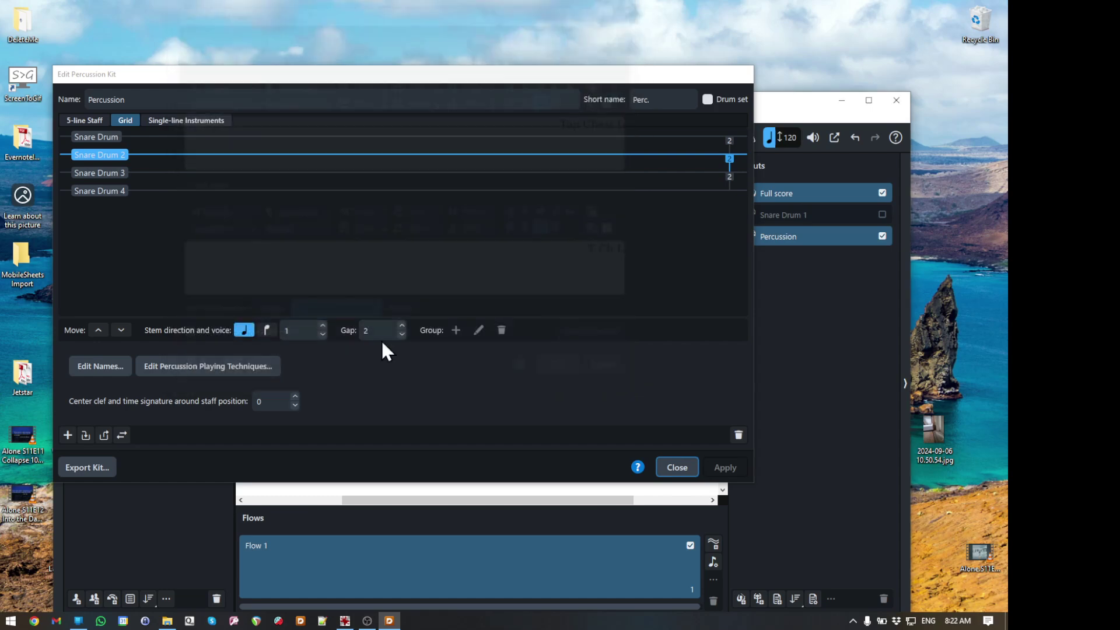
Rename the third kit drum to 'Tap Chest R' with short name 'T Ch R'.
click(87, 172)
click(104, 365)
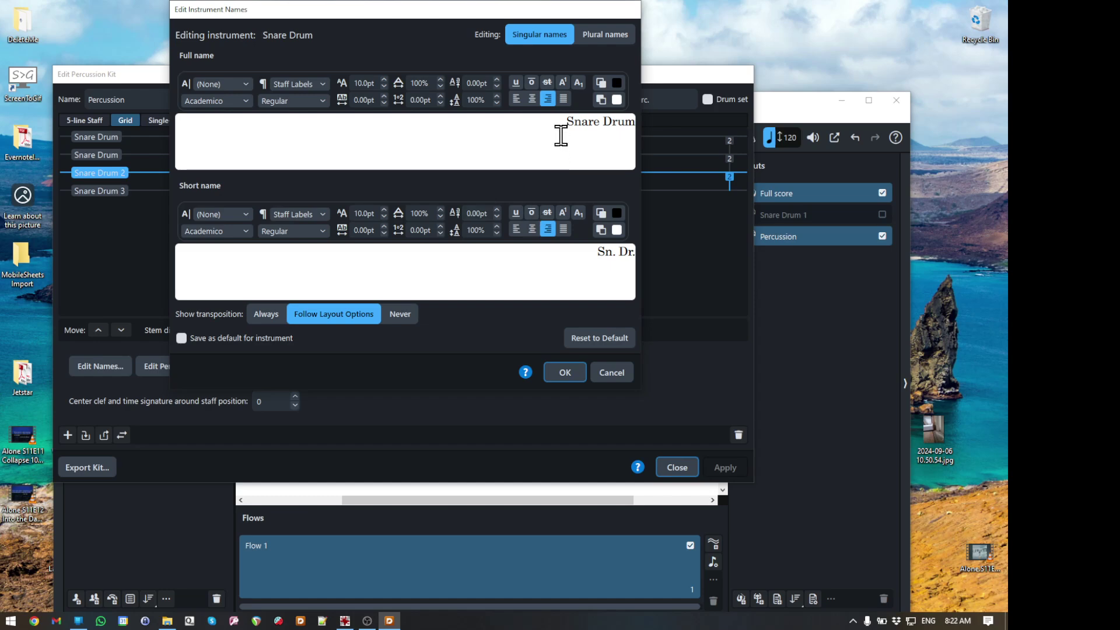
double_click(582, 123)
drag(600, 124, 656, 122)
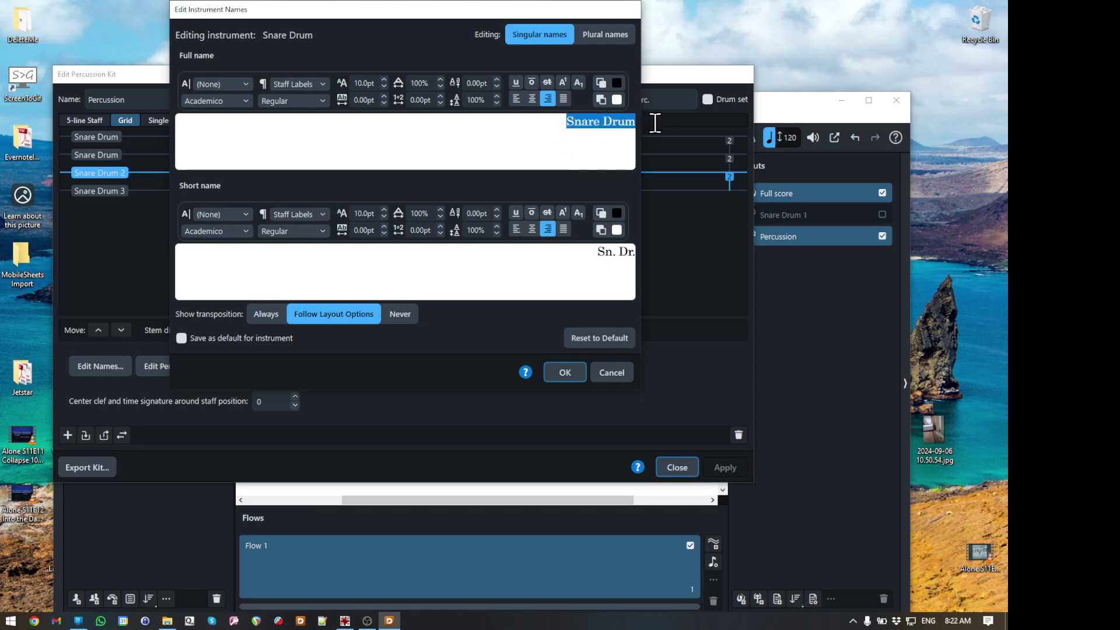
key(BackSpace)
text(Tap)
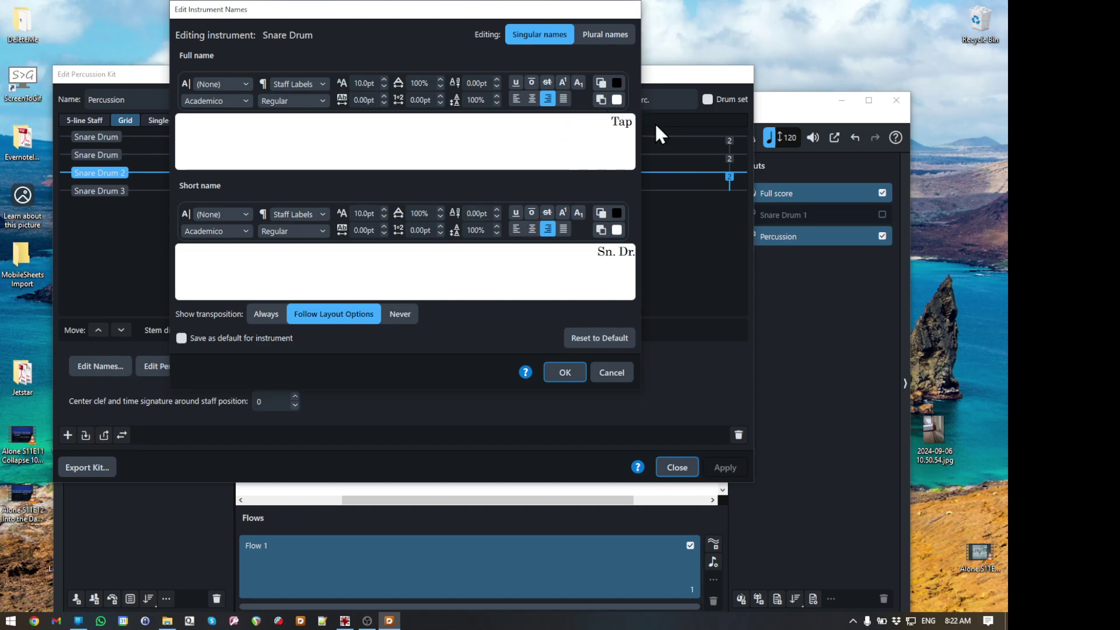
text( Chest R)
drag(588, 251, 642, 249)
text(T Ch)
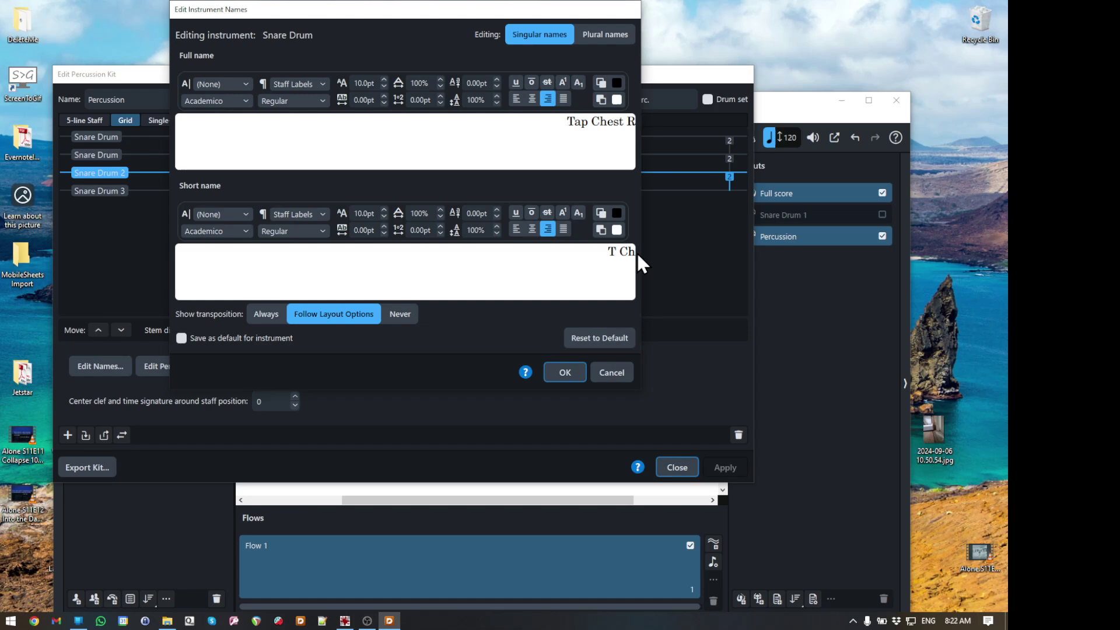
click(560, 373)
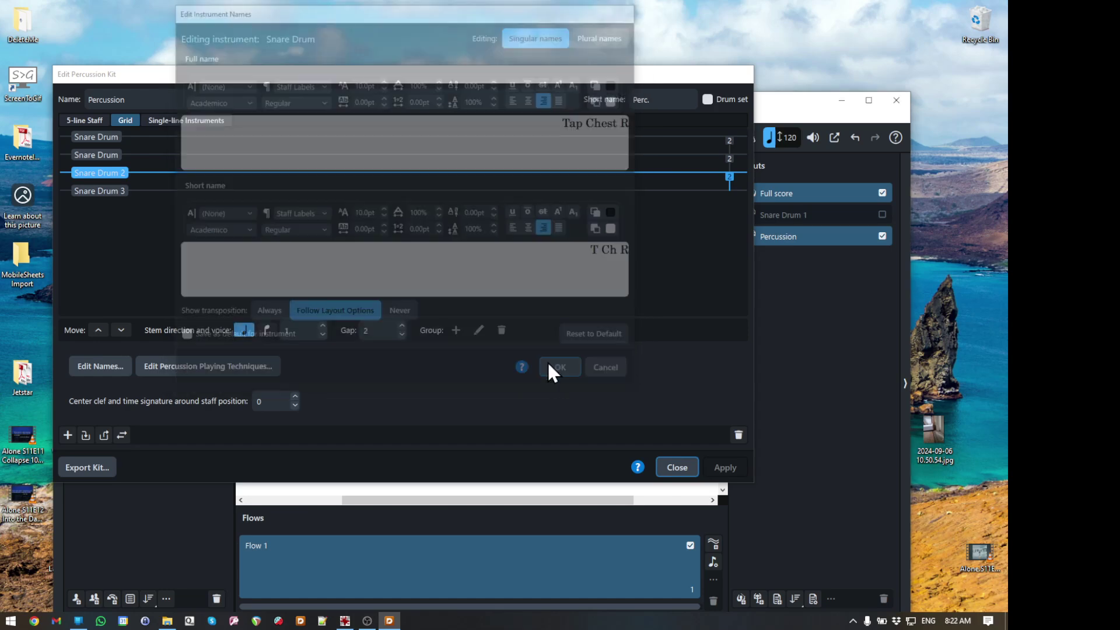
Rename the fourth kit drum to 'Clap' with short name 'Cl'.
click(95, 190)
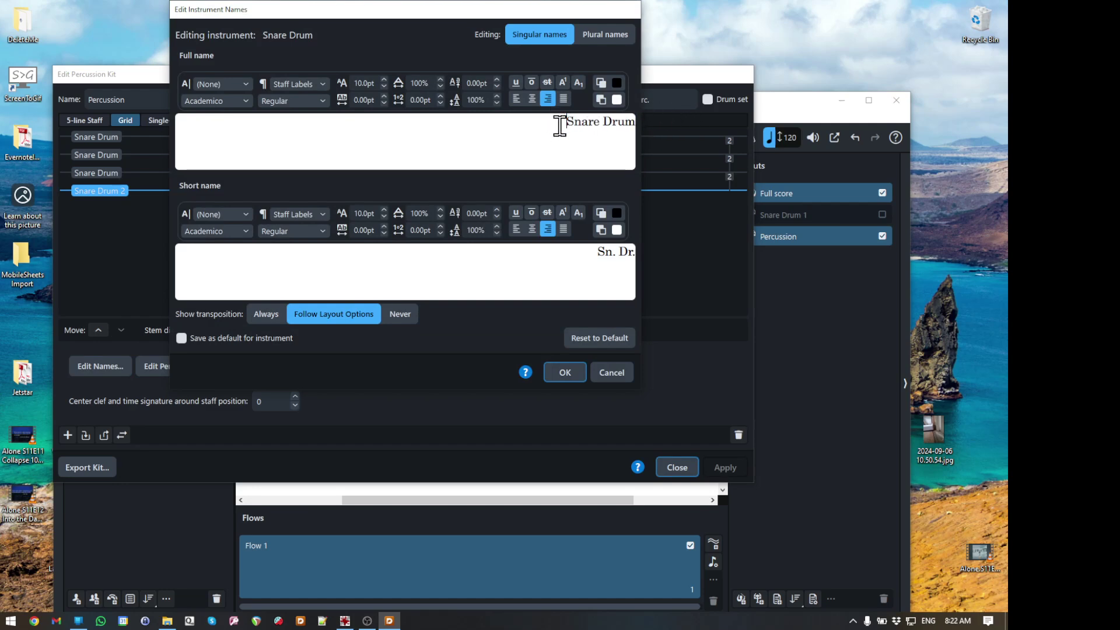
drag(564, 122, 645, 139)
text(Clap)
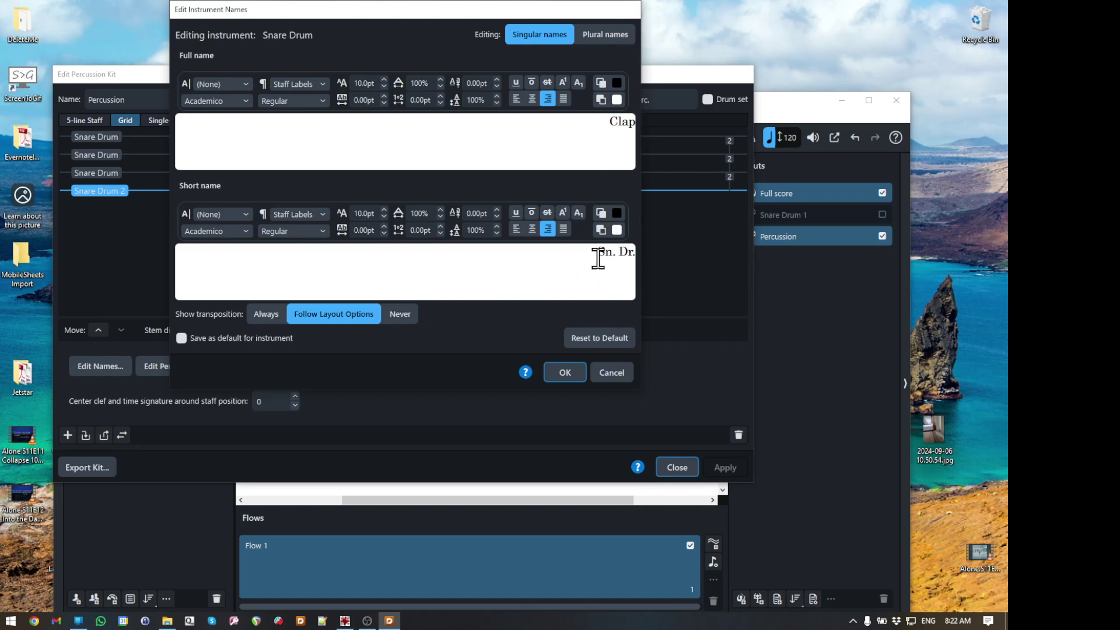
drag(596, 252, 667, 250)
text(Cl)
Confirm the Clap names and give the first kit drum X Noteheads.
click(572, 374)
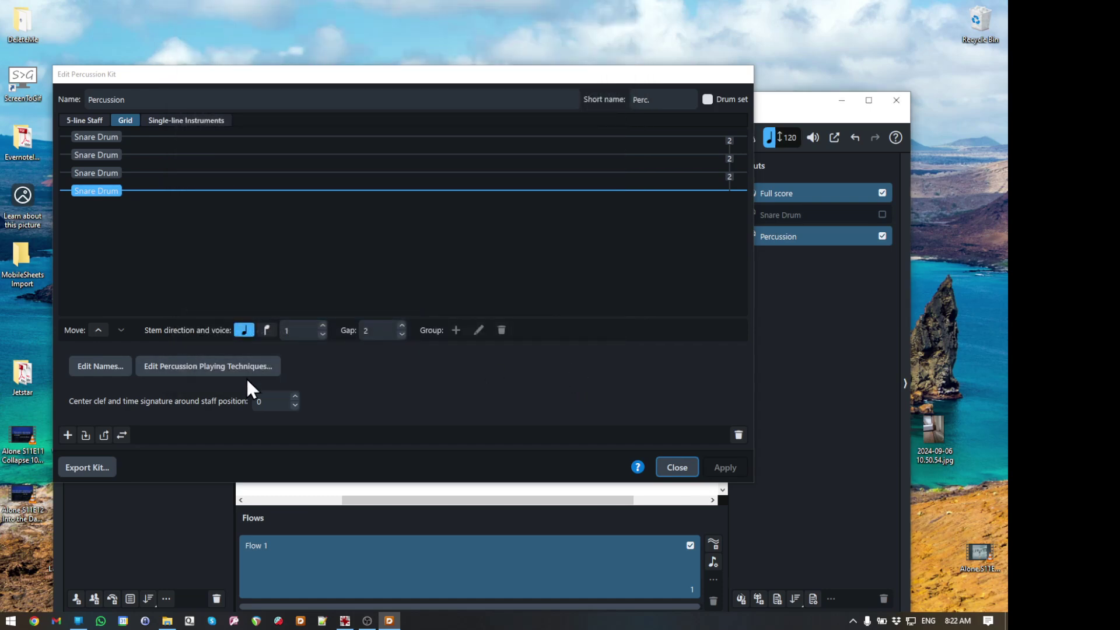
click(102, 138)
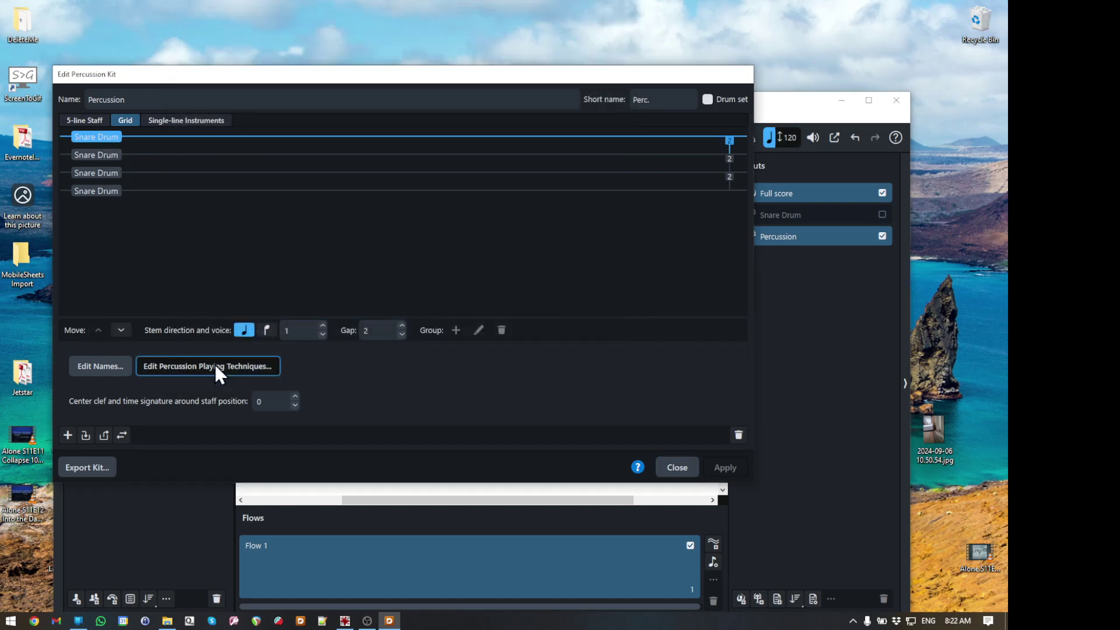
click(216, 365)
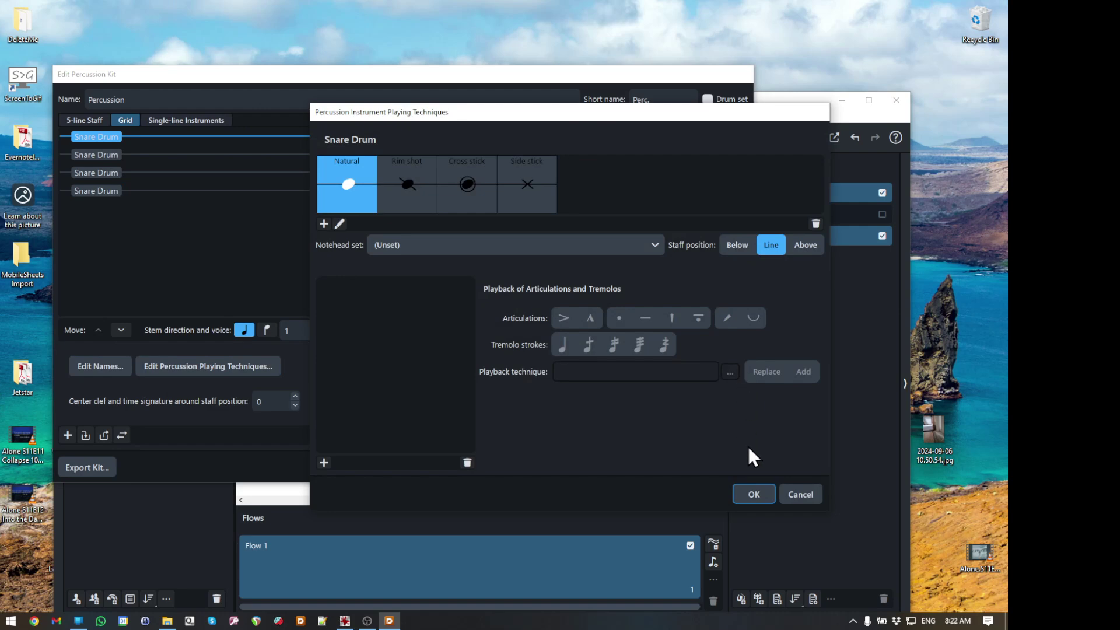
click(803, 496)
click(96, 157)
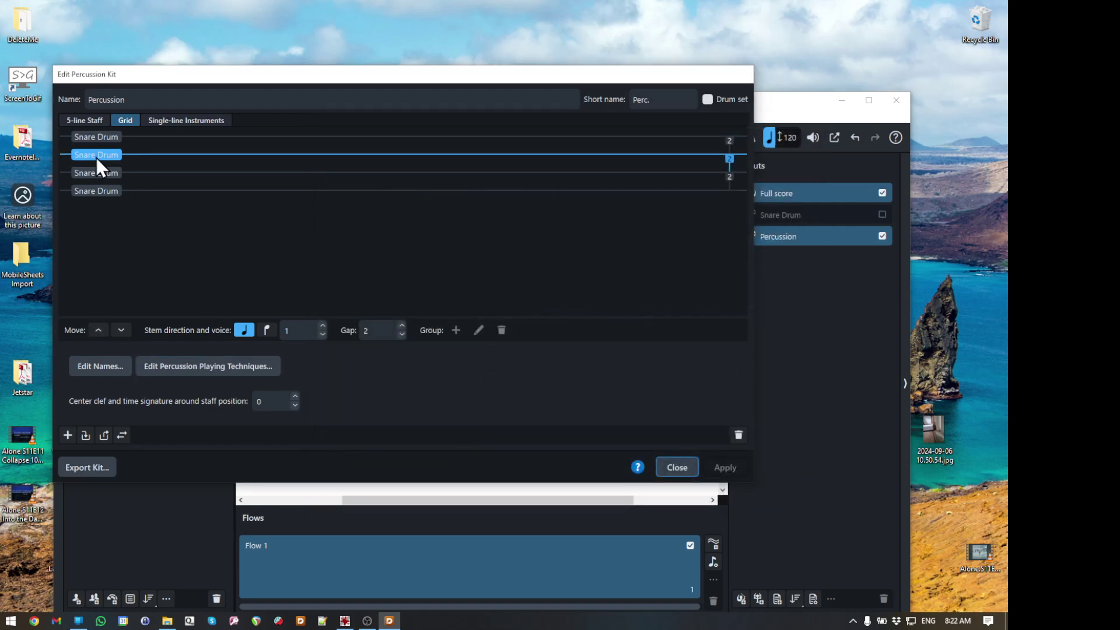
click(102, 143)
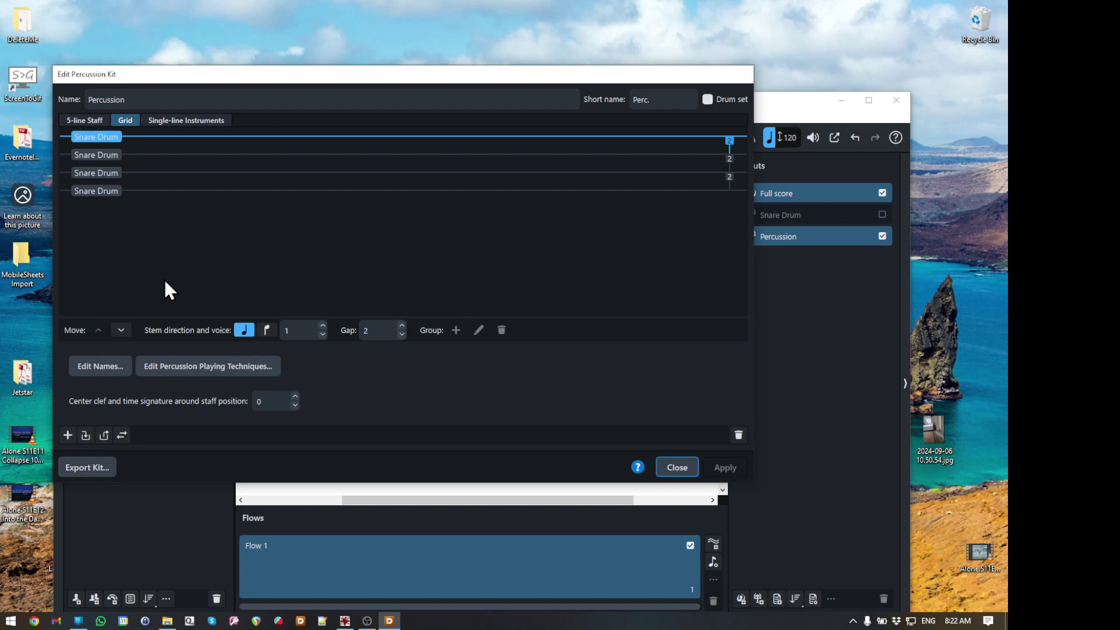
click(195, 368)
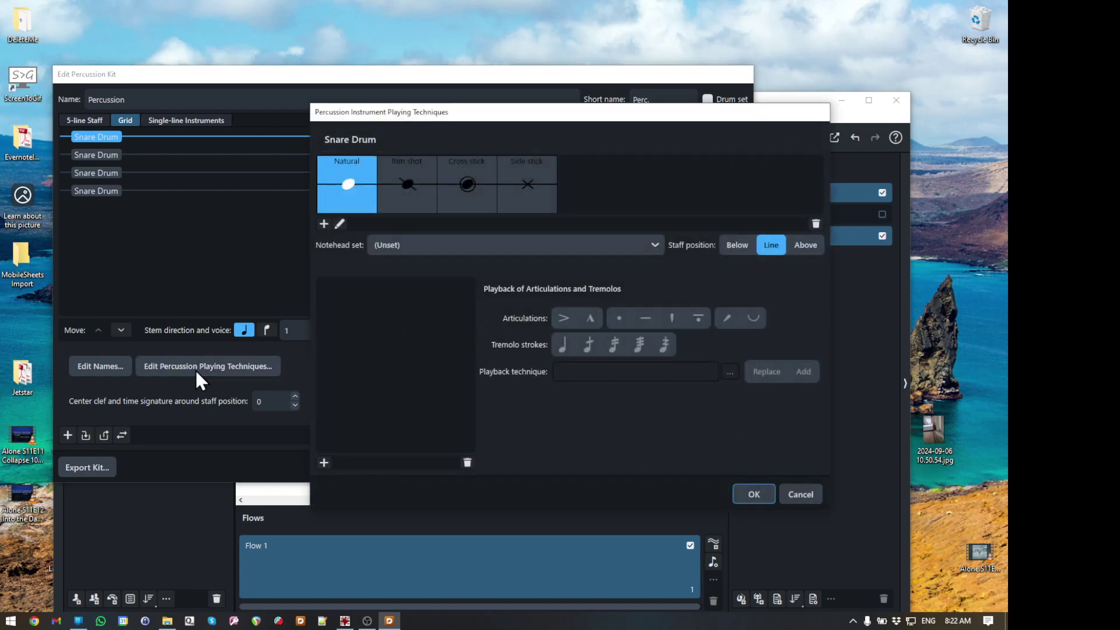
click(388, 244)
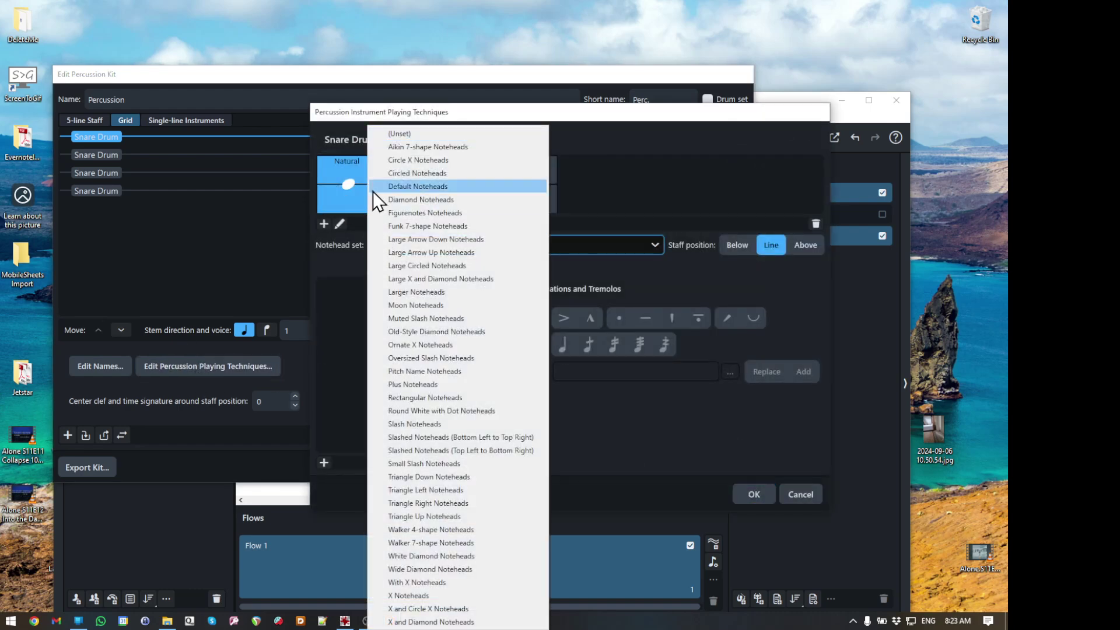
click(411, 594)
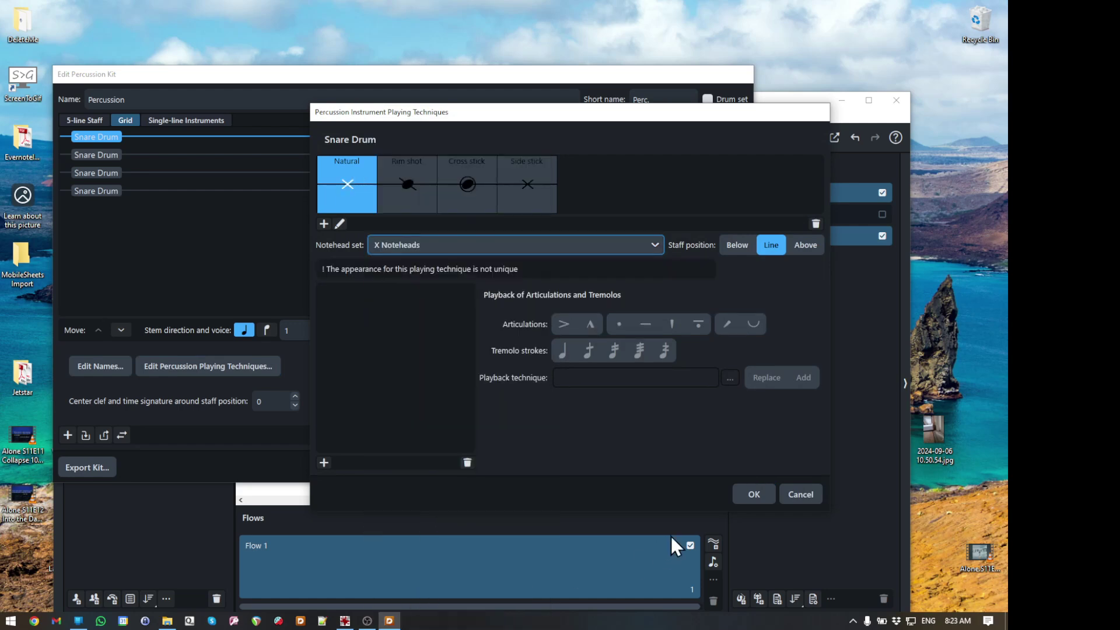
click(763, 492)
Give the second kit drum X Noteheads.
key(alt+Tab)
drag(586, 148, 576, 118)
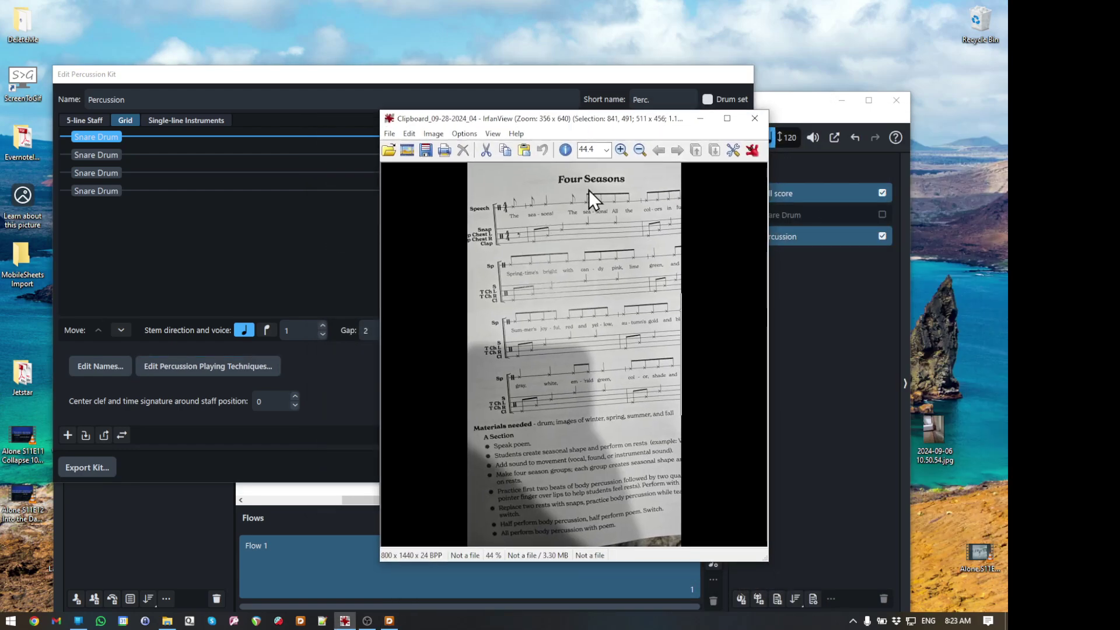
key(alt+Tab)
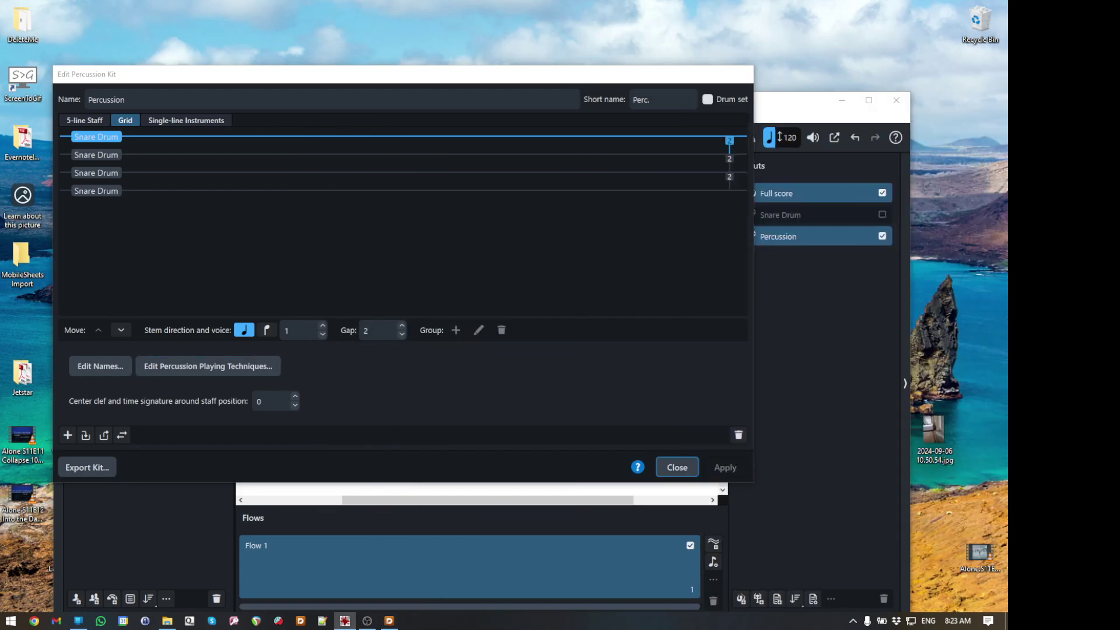
click(76, 154)
click(173, 364)
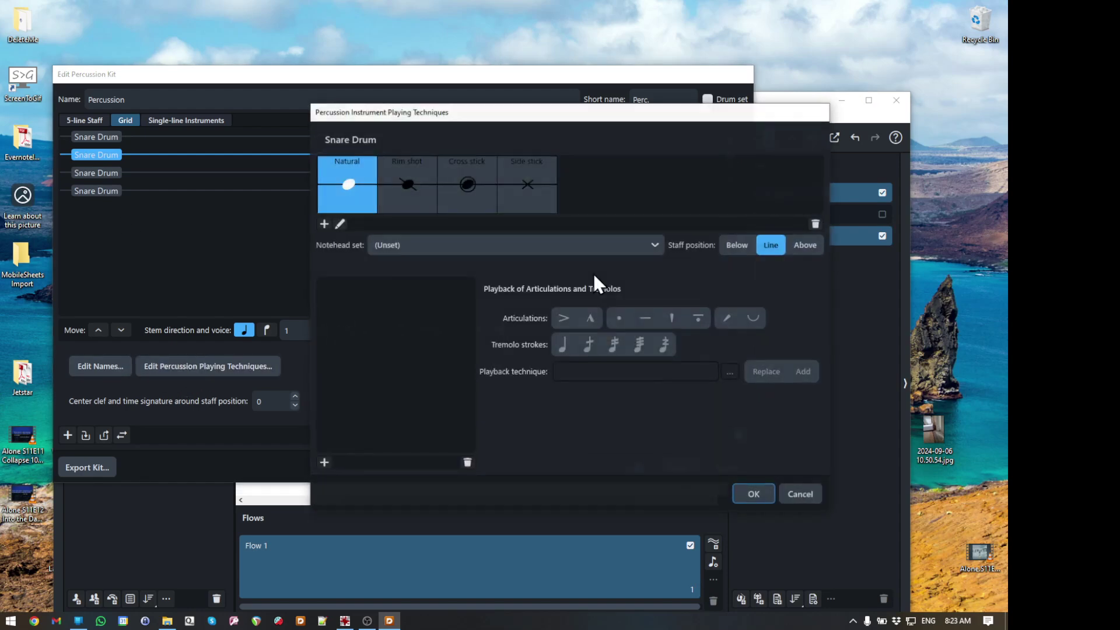
click(479, 239)
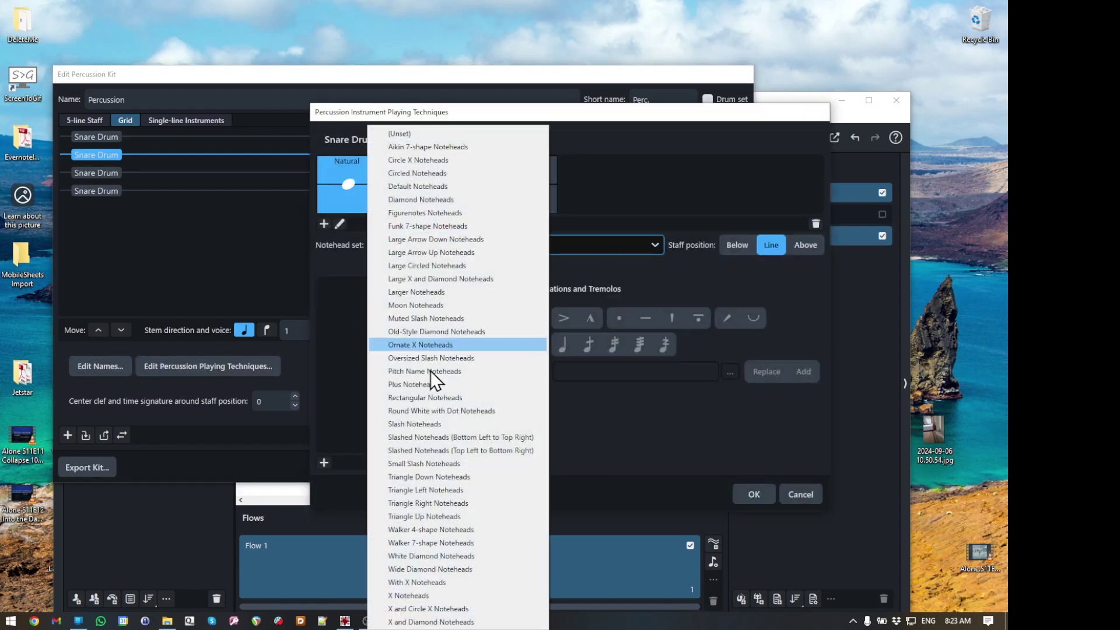
click(450, 594)
click(754, 491)
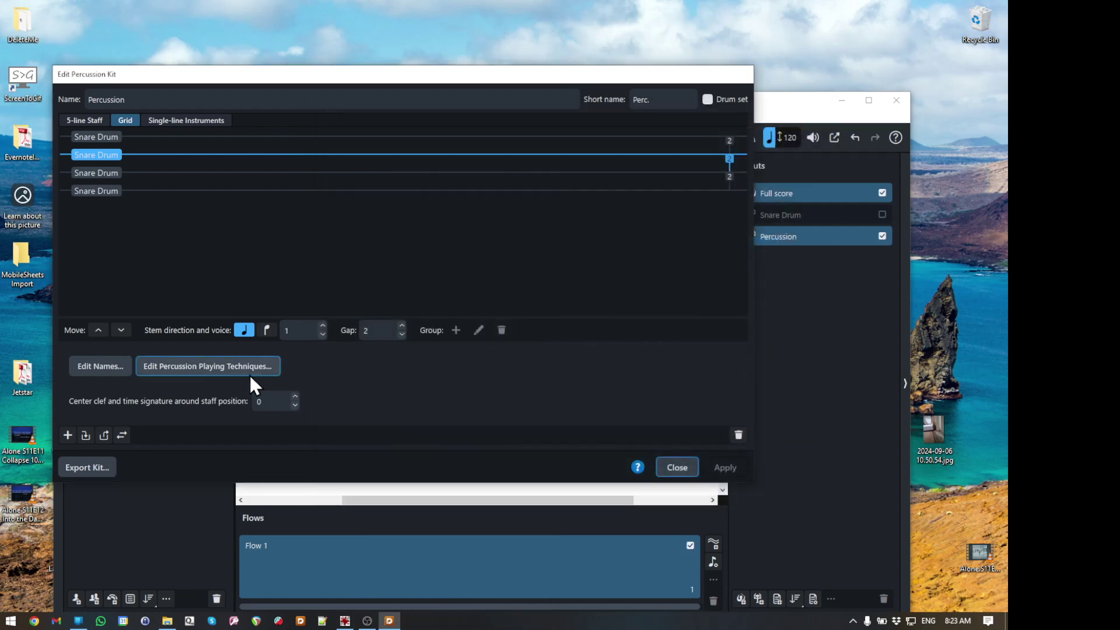
Give the third kit drum X Noteheads.
click(103, 173)
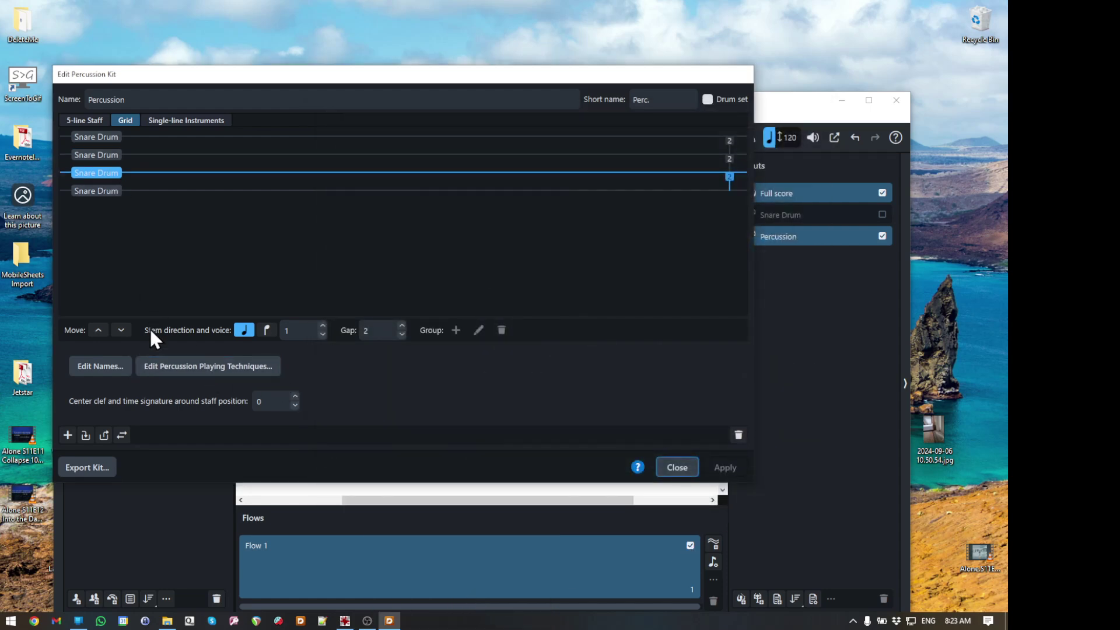
click(163, 367)
click(451, 246)
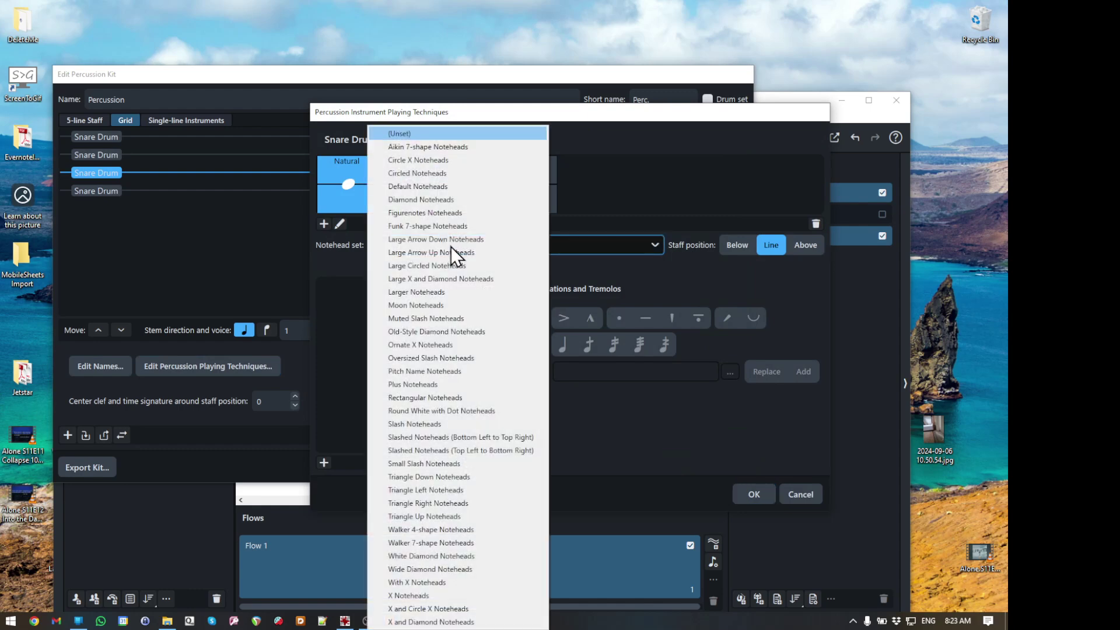
click(464, 600)
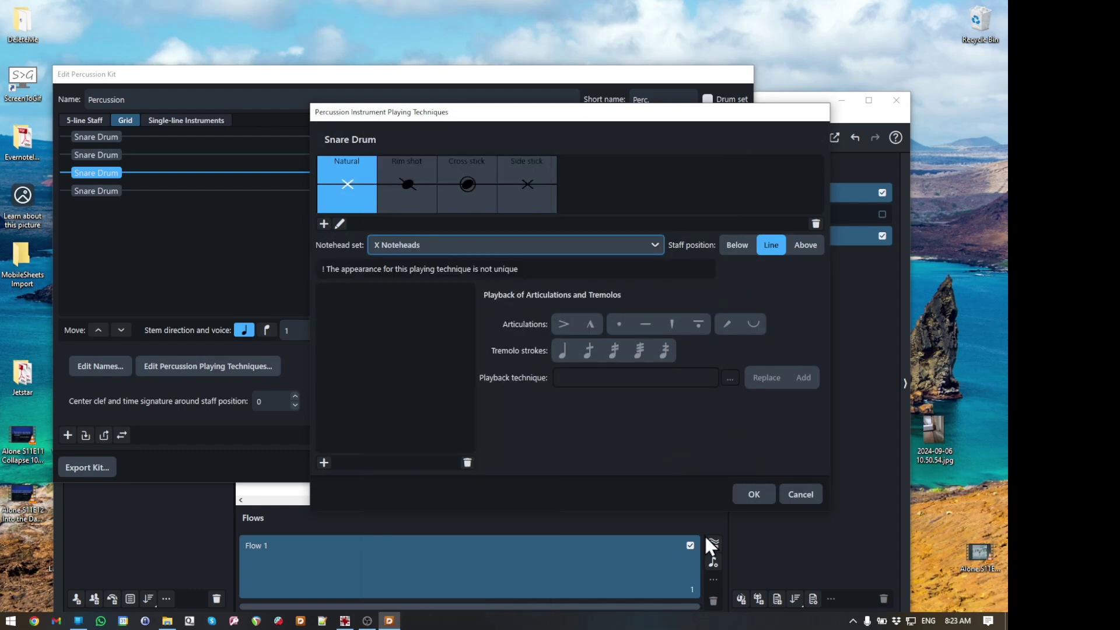
click(754, 501)
Give the fourth kit drum X Noteheads.
click(103, 193)
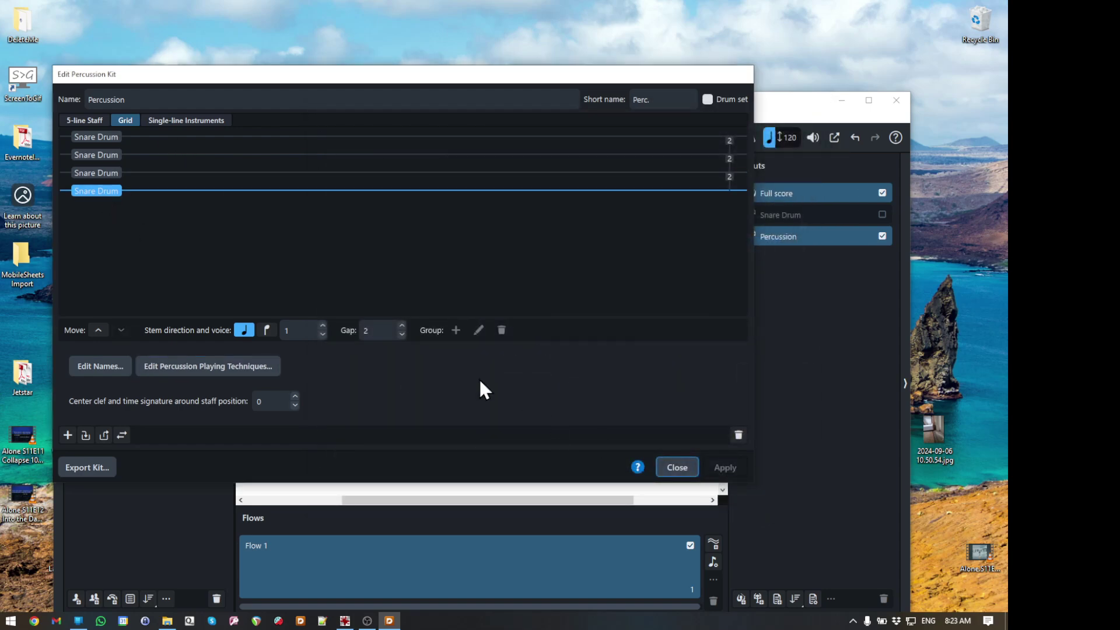
click(198, 365)
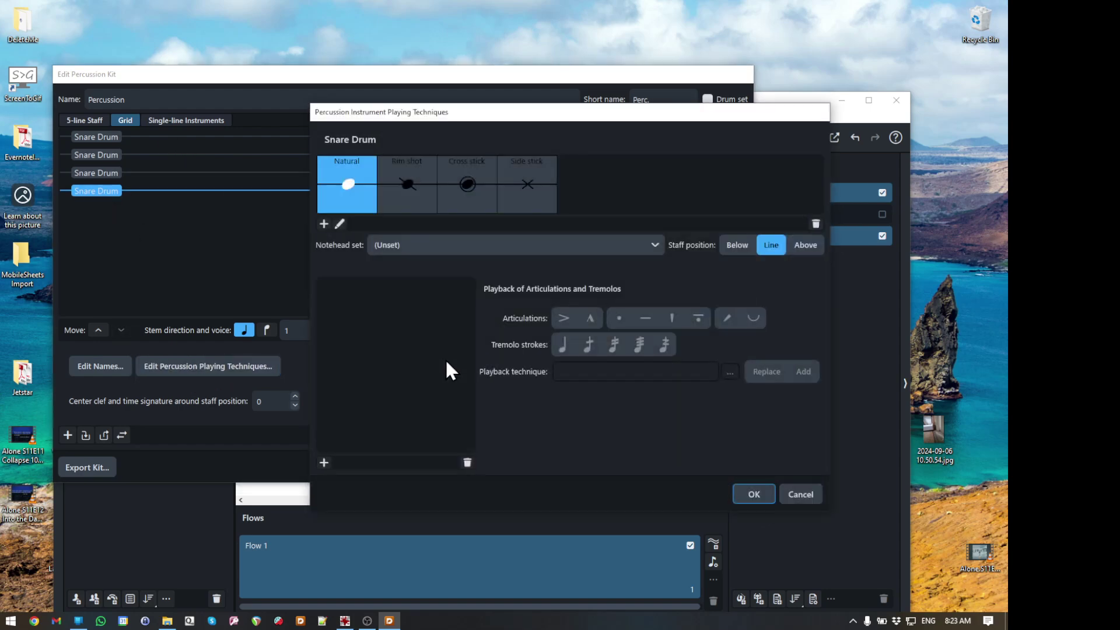
click(417, 247)
click(440, 593)
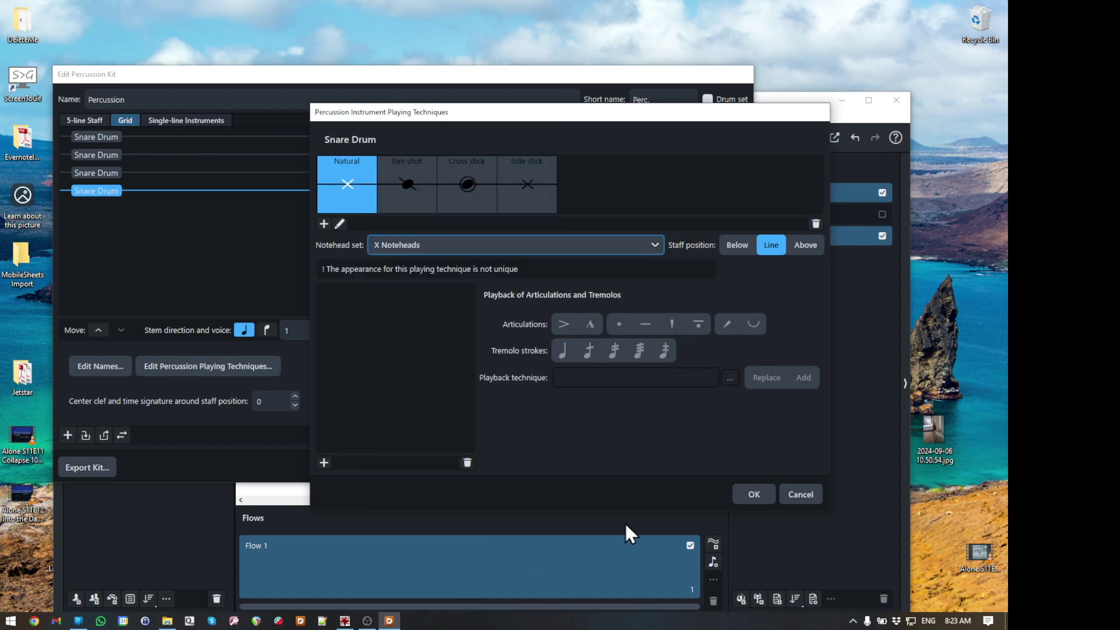
click(747, 492)
Rename the first player's Snare Drum to 'Speech' with short name 'Sp'.
click(678, 465)
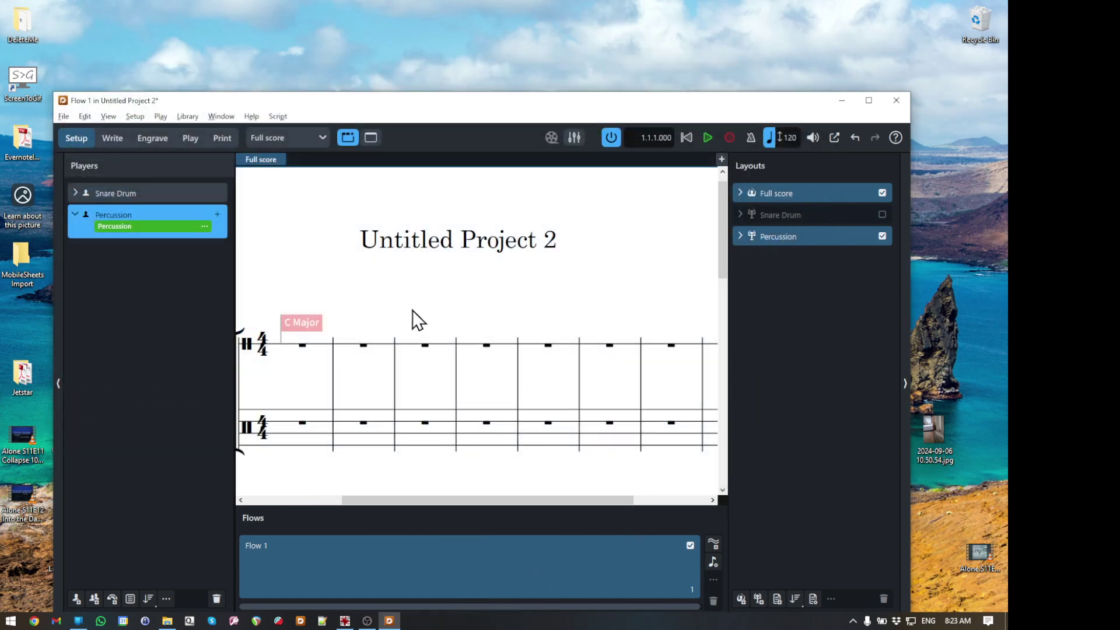
click(120, 193)
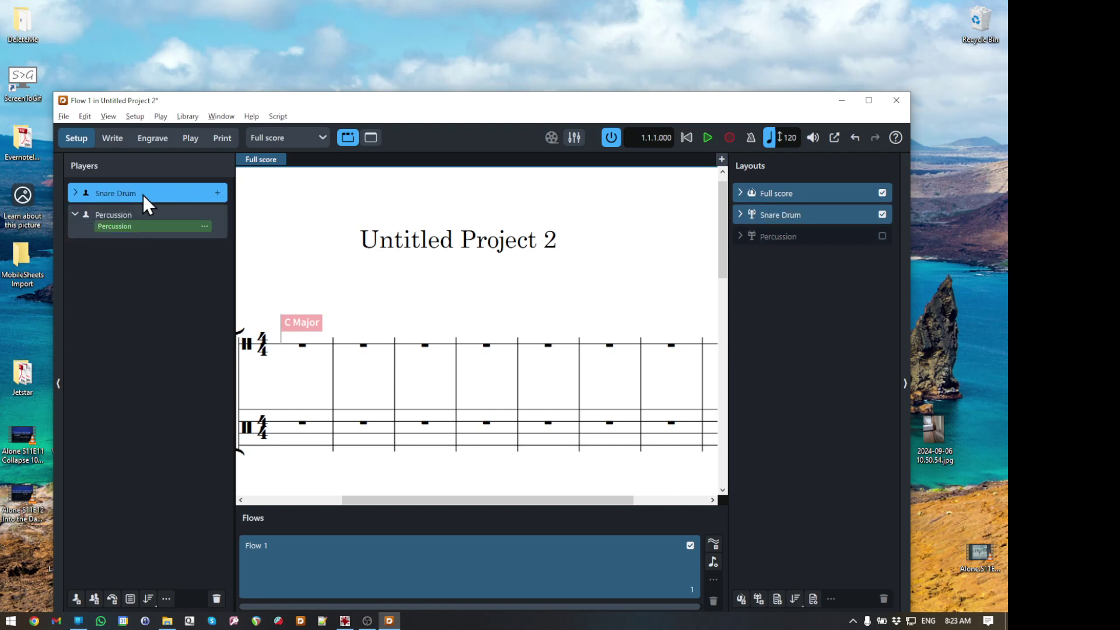
click(75, 193)
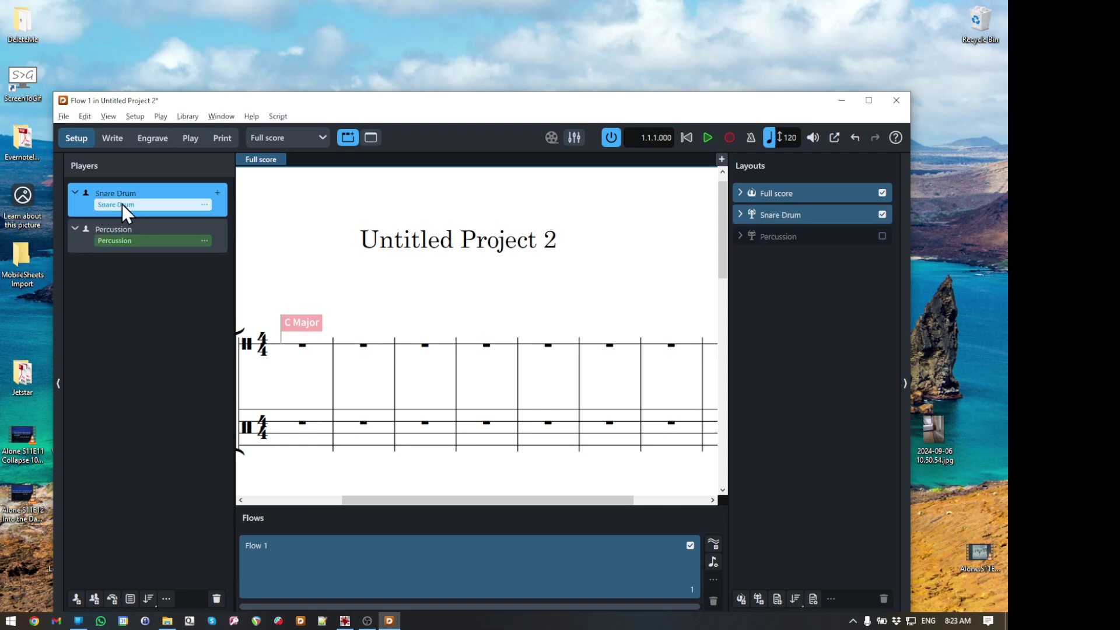
click(204, 206)
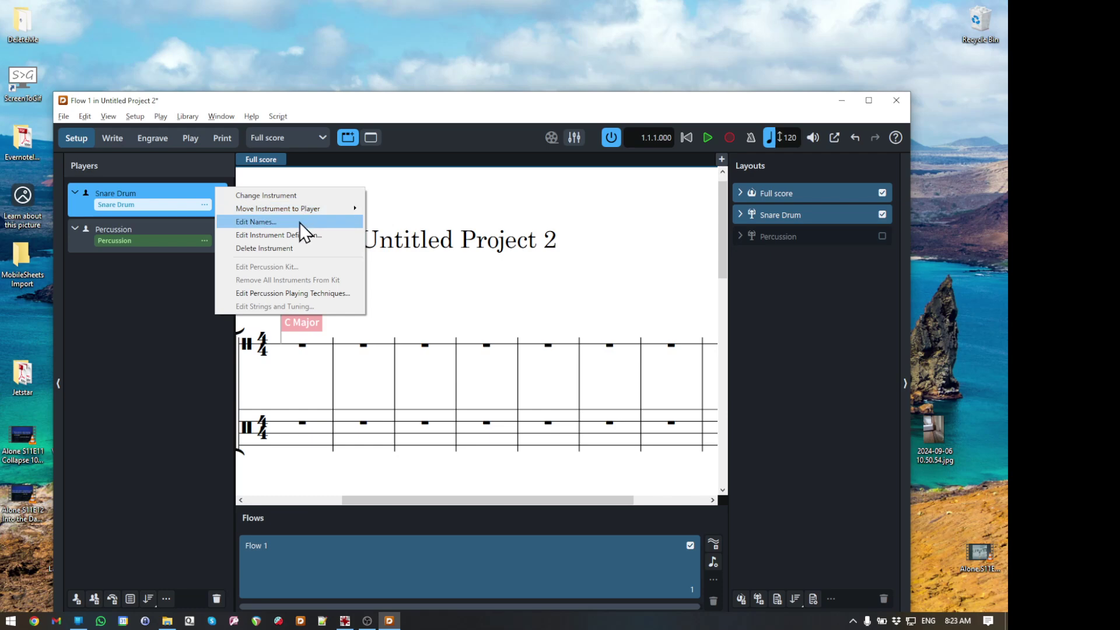
click(255, 222)
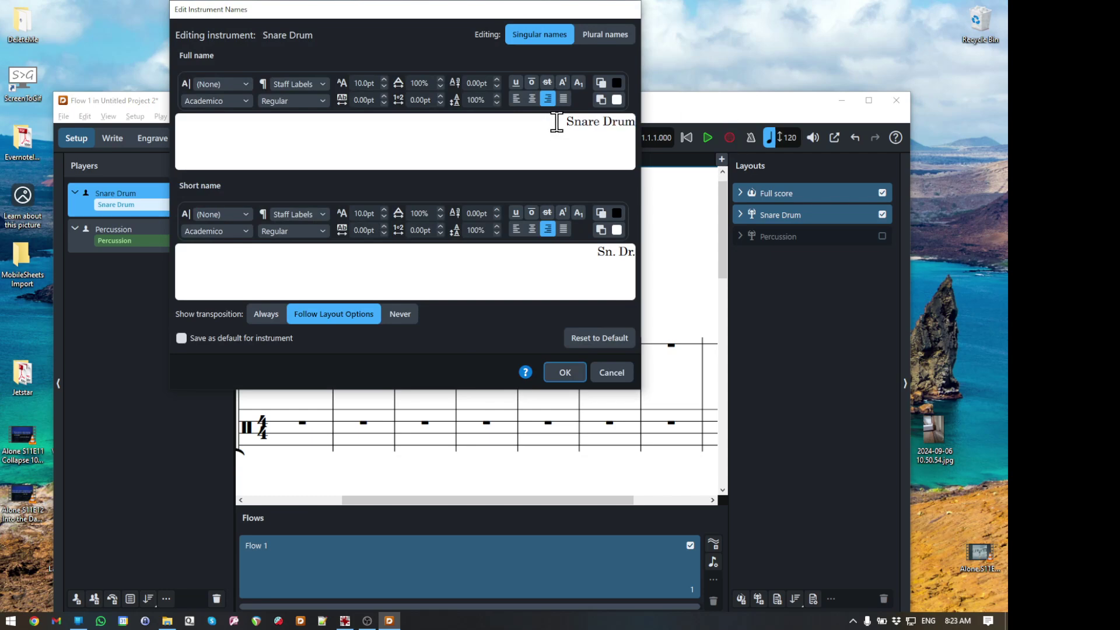
drag(554, 120, 680, 131)
text(Speech)
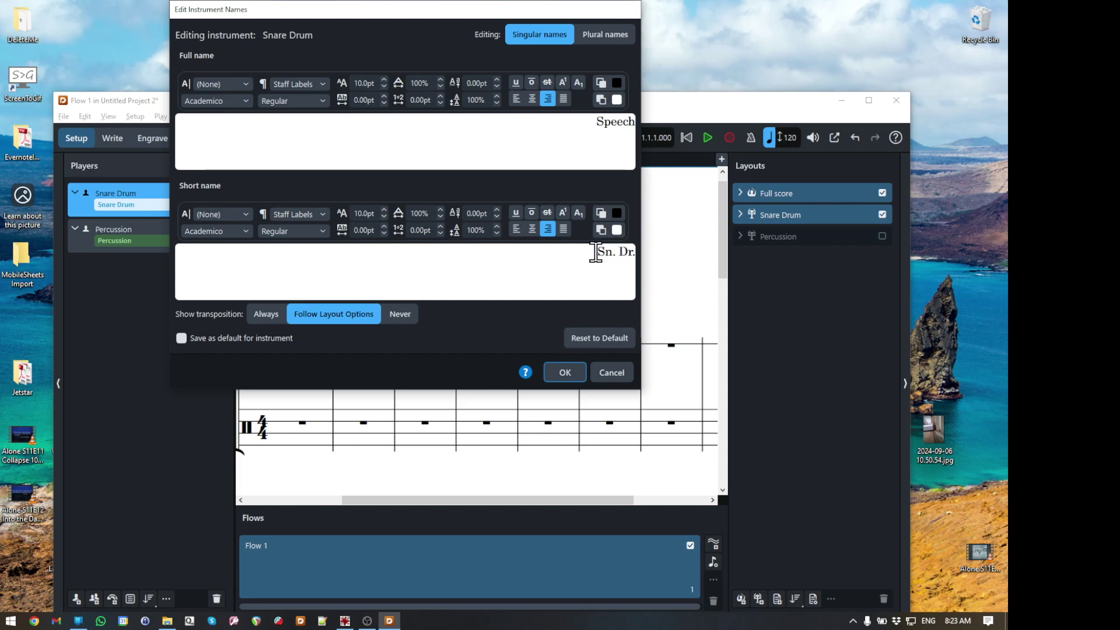
drag(592, 245, 663, 250)
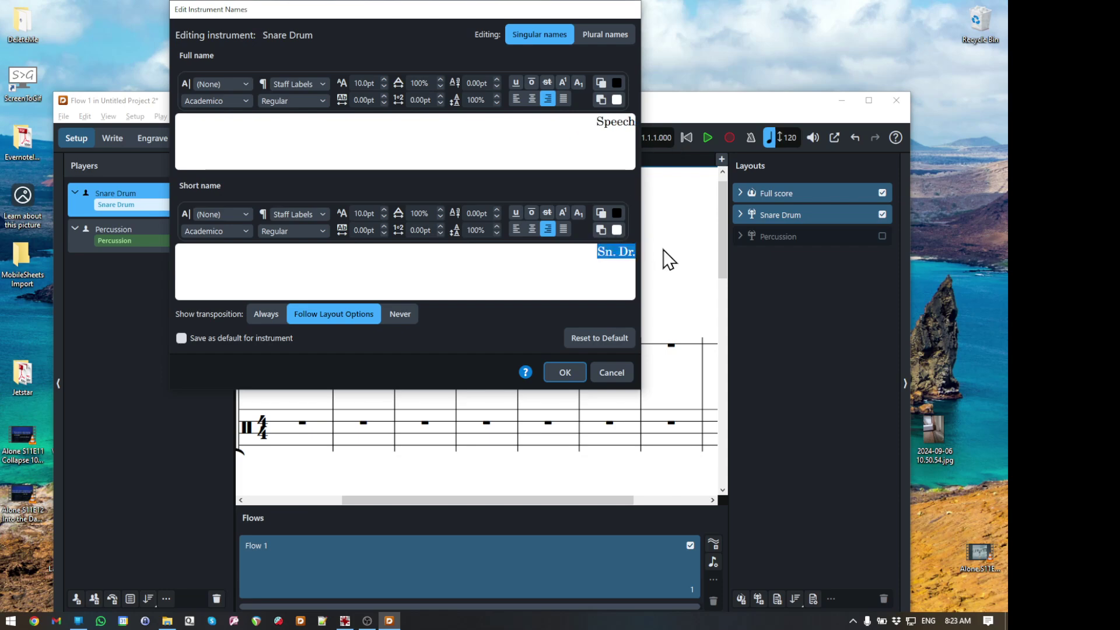
text(Sp)
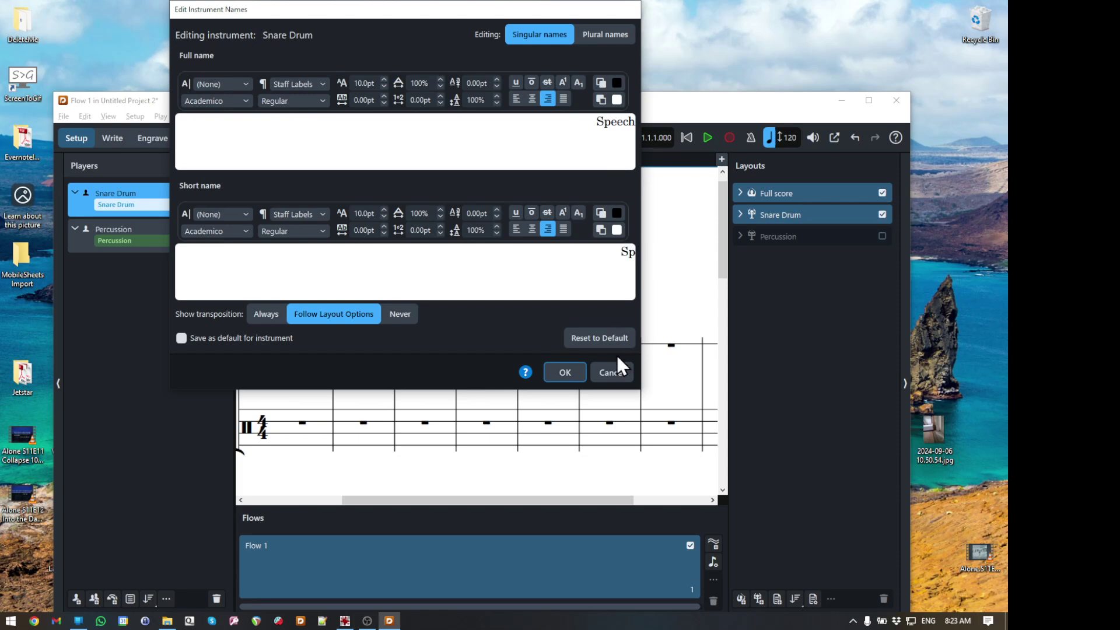
click(564, 373)
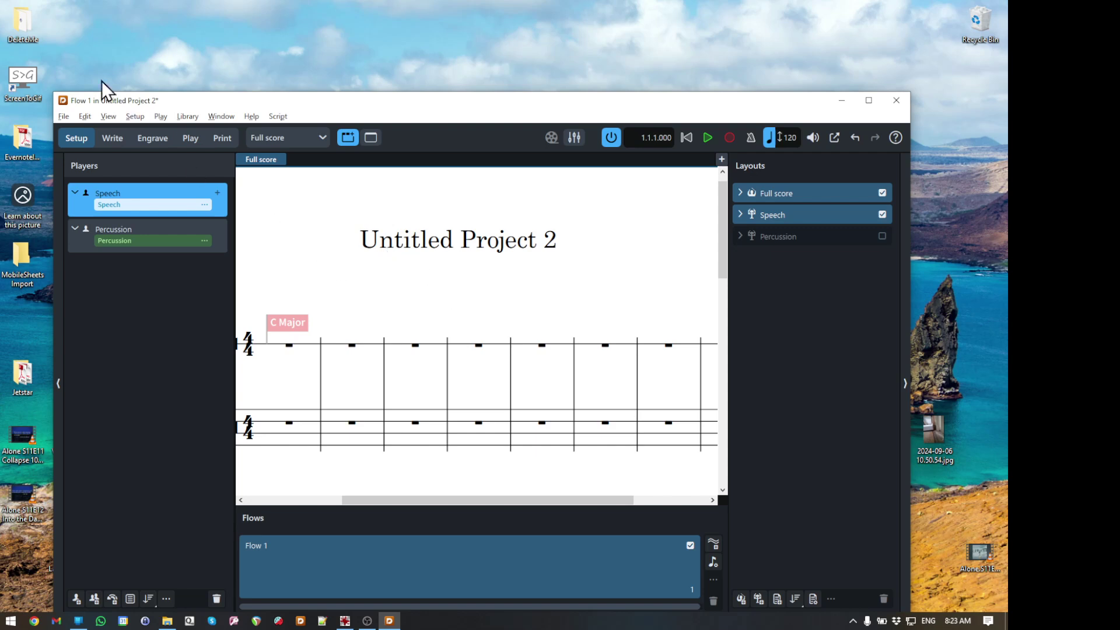
In Write mode, add a 4/4 time signature with a .5 pickup bar ('4/4, .5') on the Speech staff.
click(112, 139)
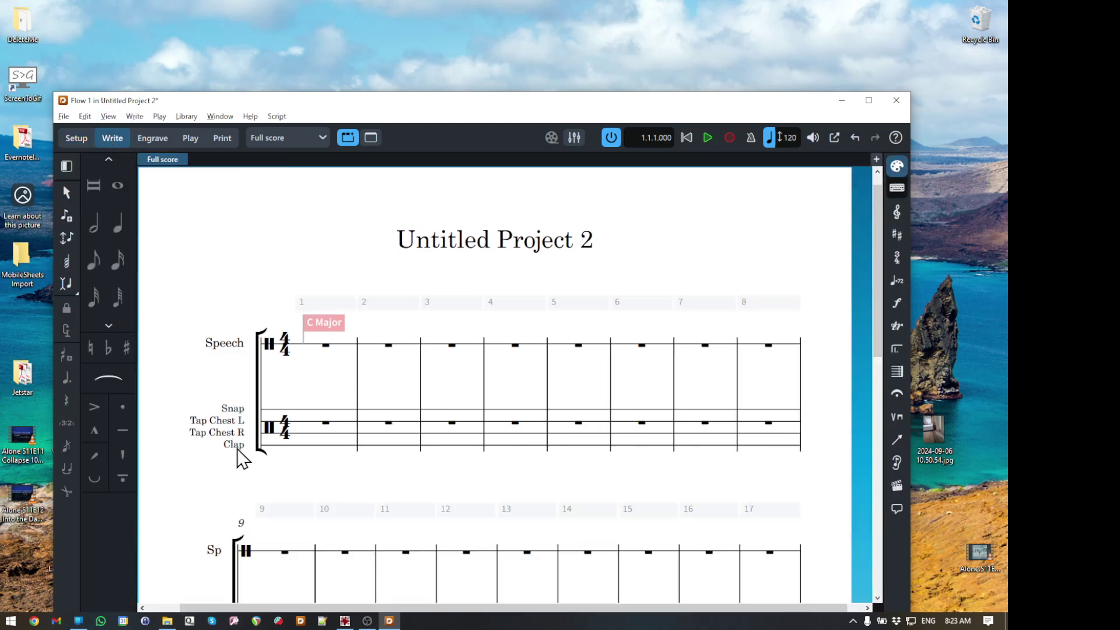
click(326, 346)
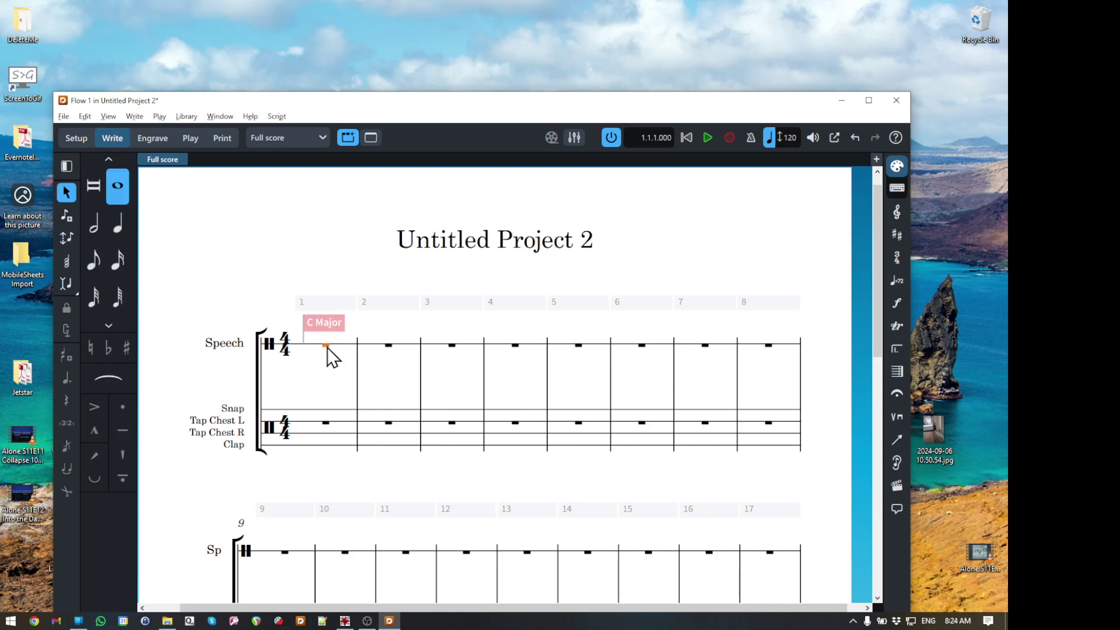
key(shift+n)
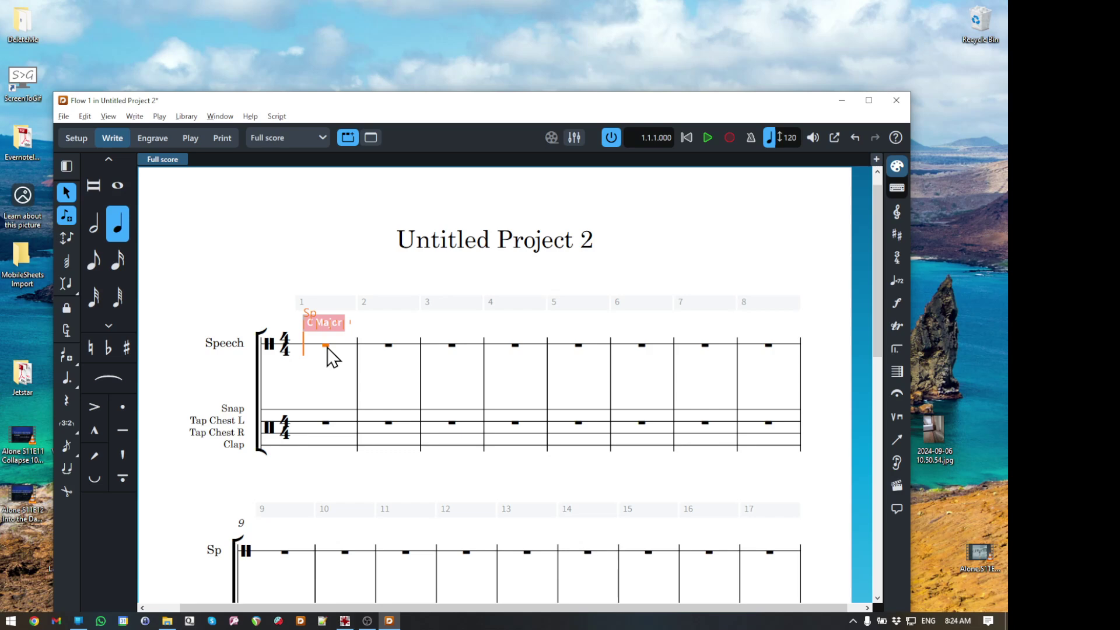
key(shift+m)
text(4/4, .5)
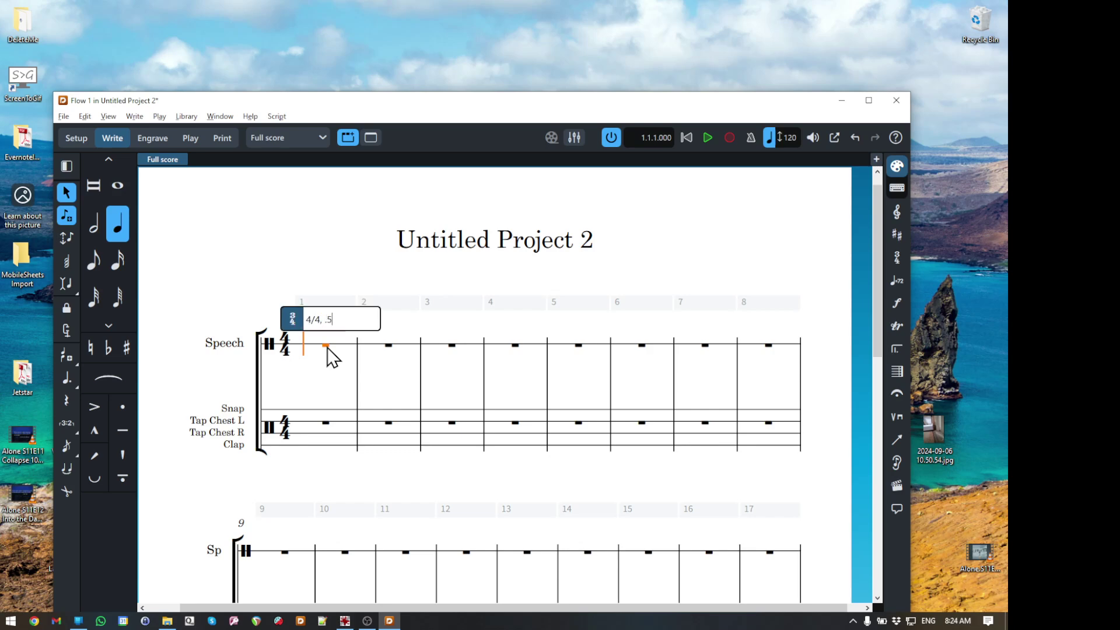
key(Return)
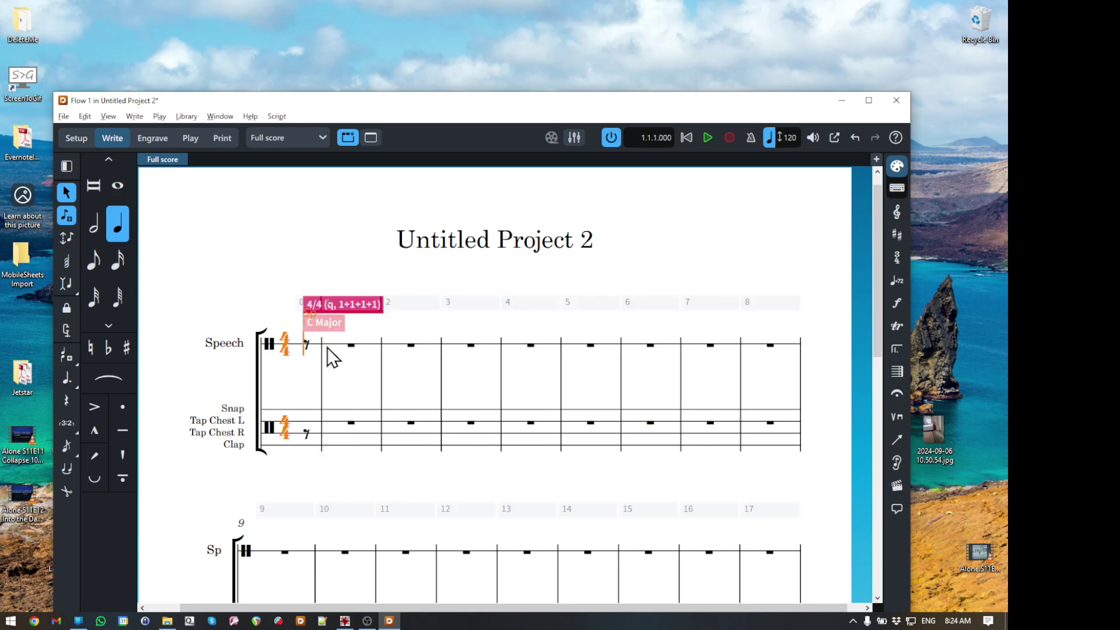
click(313, 345)
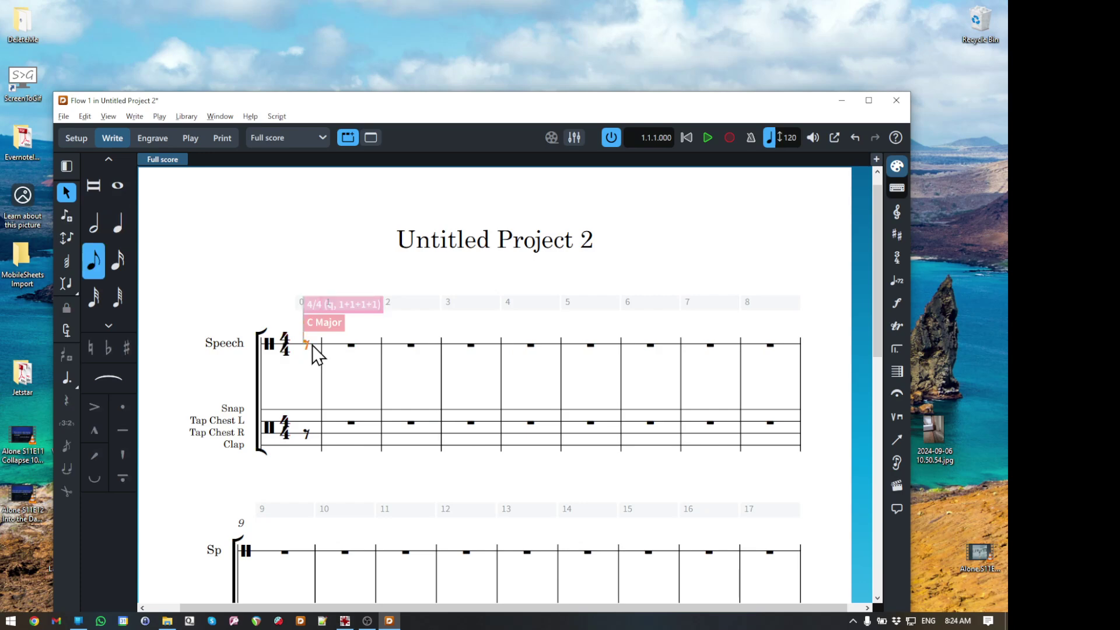
key(shift+n)
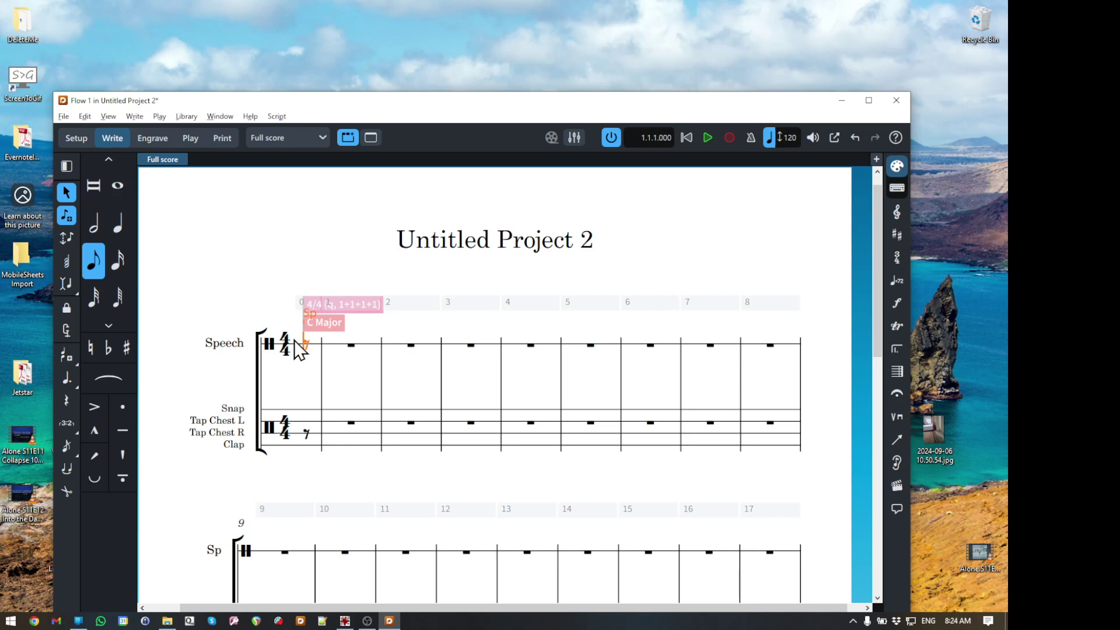
Enter eighth notes on the Speech staff, starting from the pickup bar.
key(4)
key(5)
key(6)
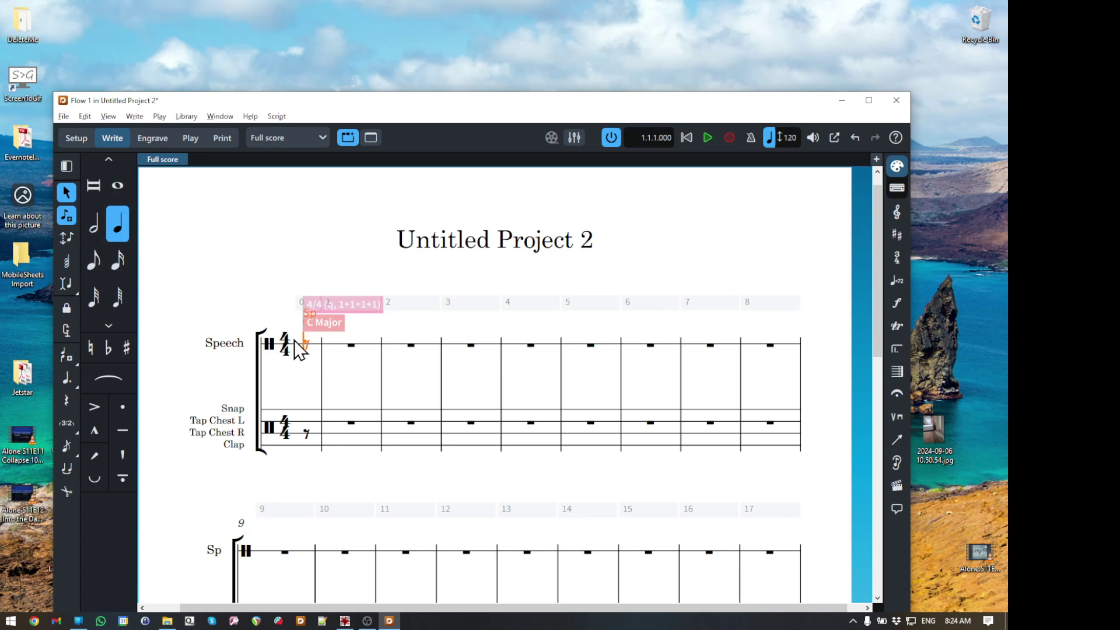
key(4)
key(5)
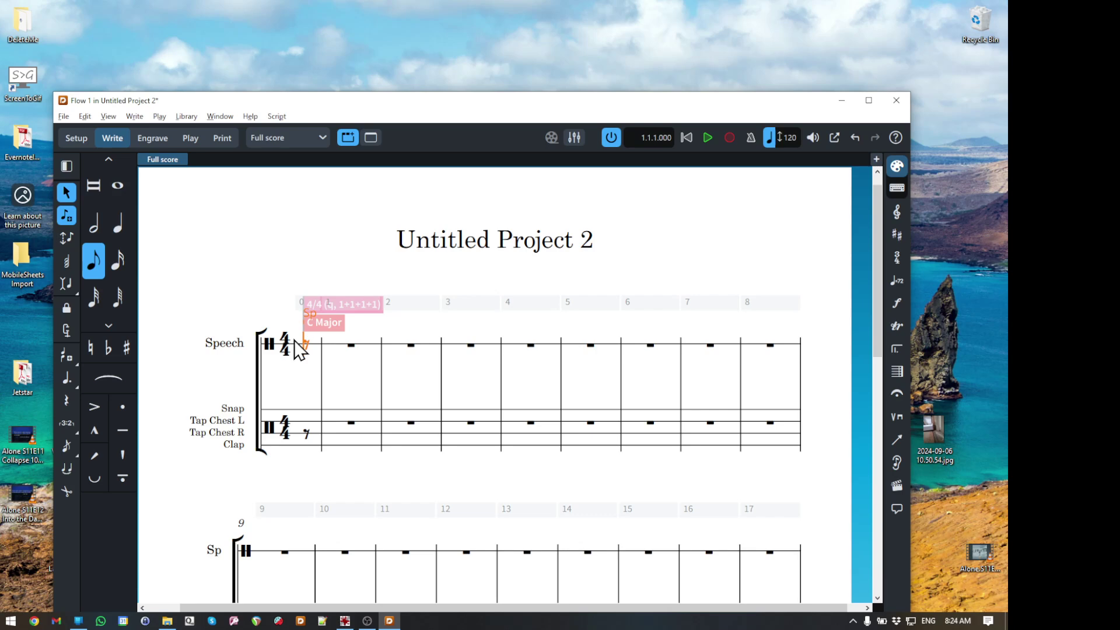
click(295, 342)
key(a)
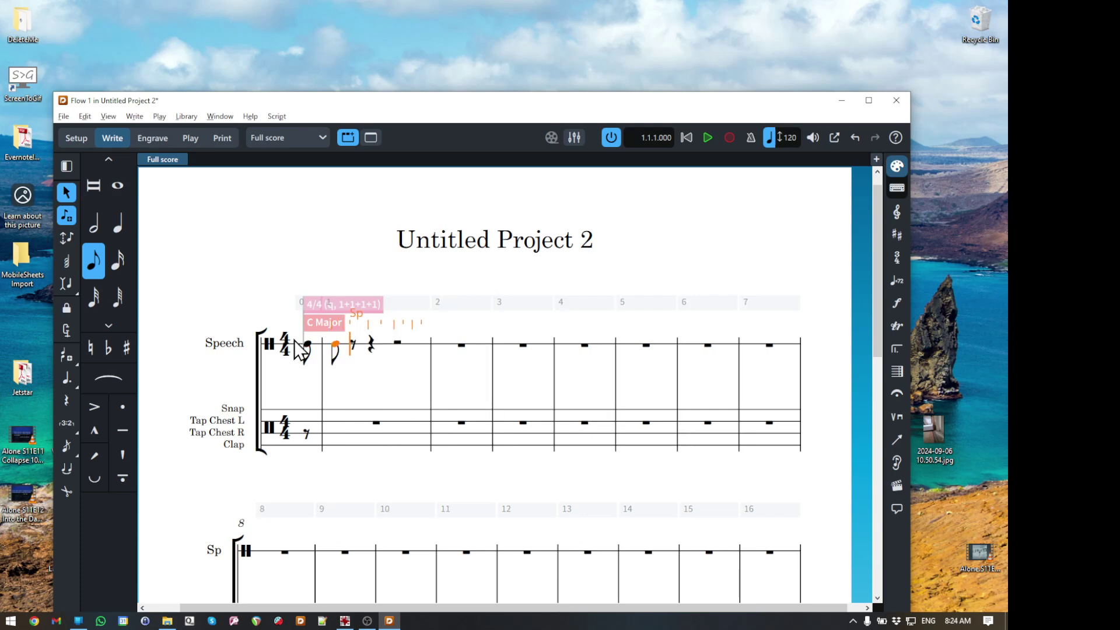
key(a)
Remove the mistaken sixteenths, then enter a quarter note followed by more eighths.
key(5)
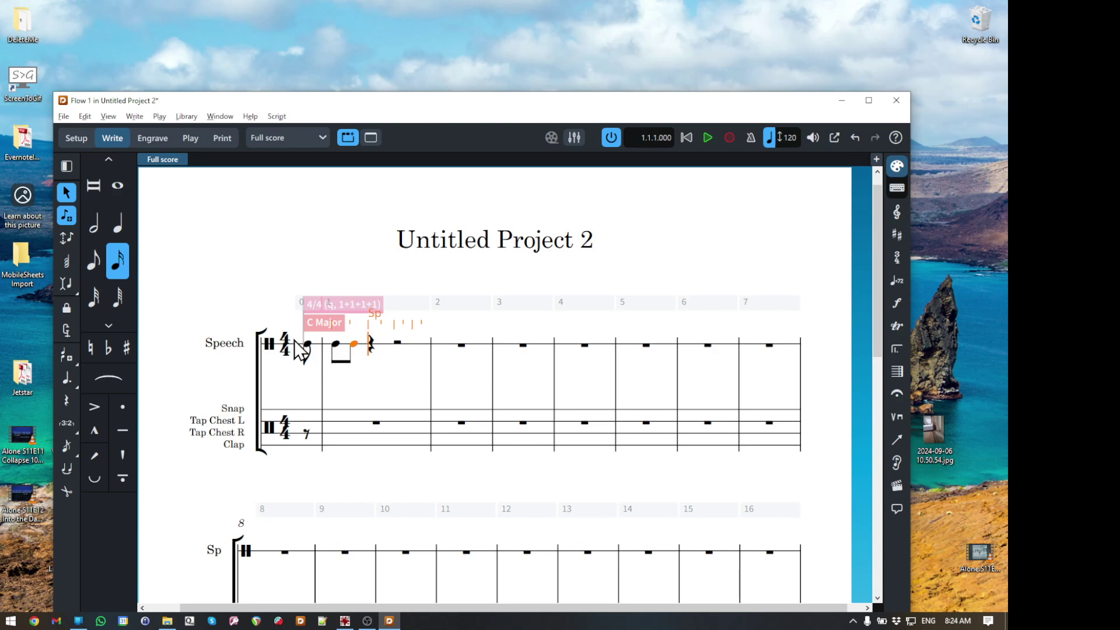
key(a)
key(a)
key(a)
key(a)
key(a)
key(a)
key(a)
key(a)
key(a)
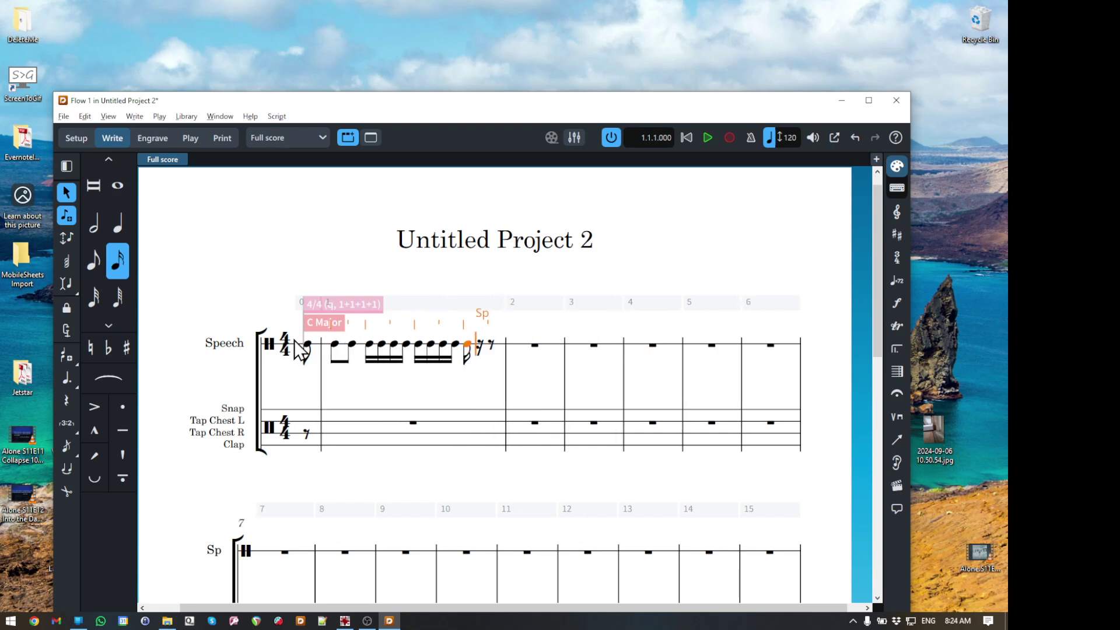
key(BackSpace)
key(BackSpace)
key(BackSpace)
key(BackSpace)
key(BackSpace)
key(BackSpace)
key(BackSpace)
key(BackSpace)
key(BackSpace)
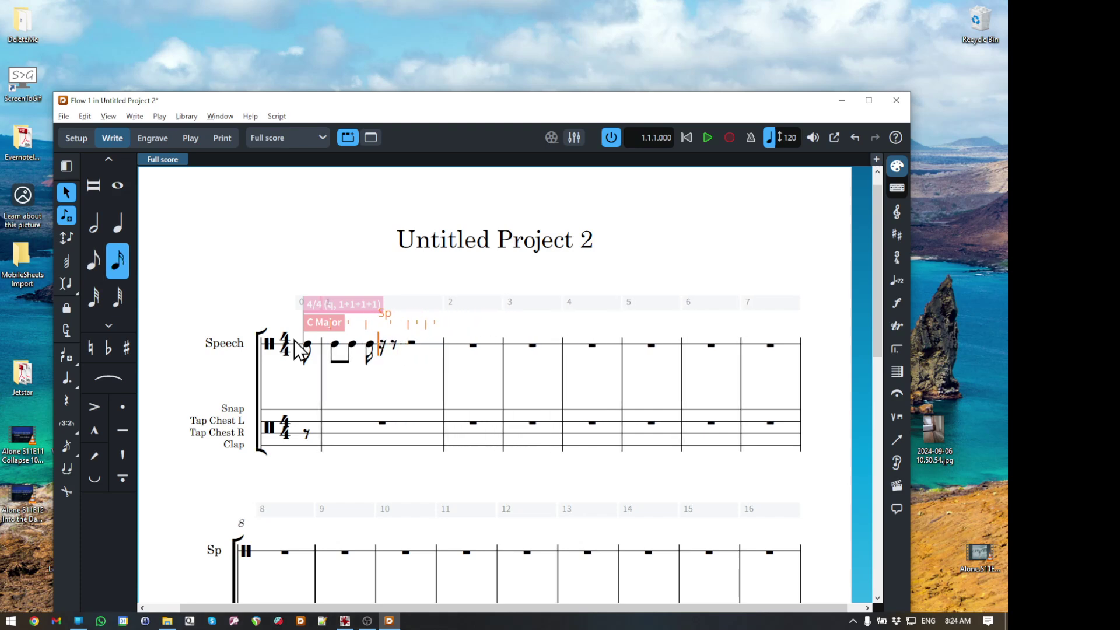
key(BackSpace)
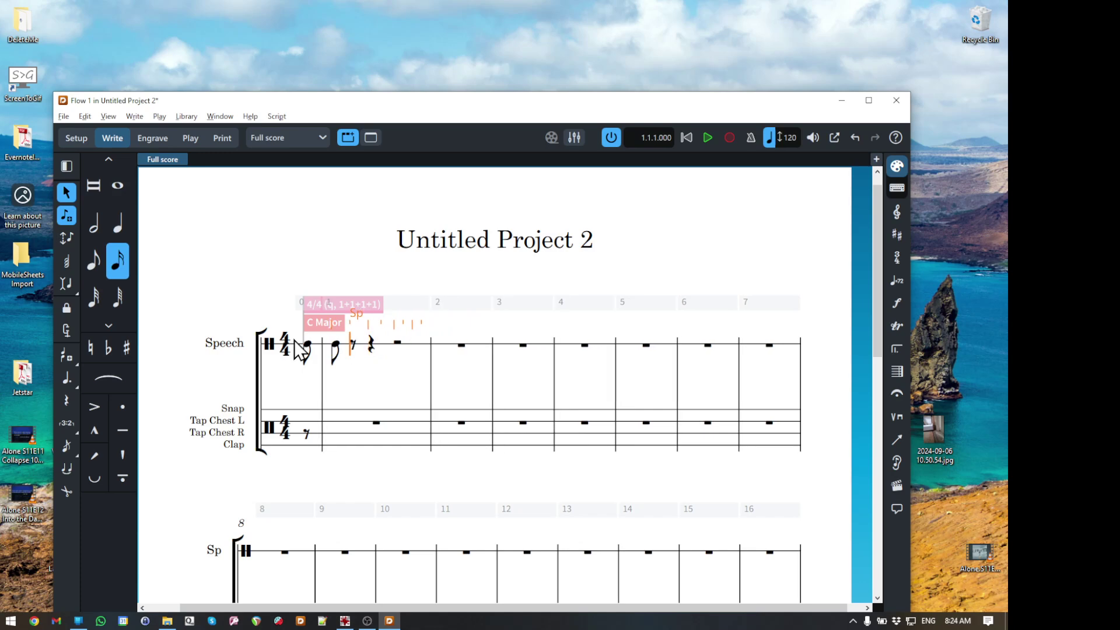
key(5)
key(a)
key(4)
key(a)
key(a)
key(a)
key(a)
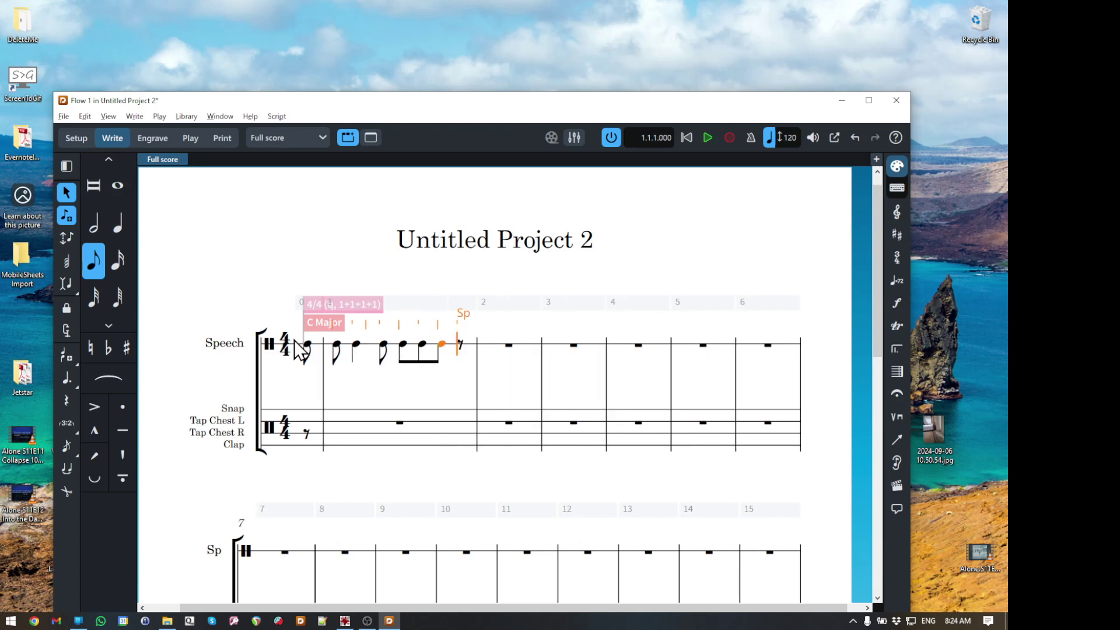
key(a)
key(a)
key(a)
key(a)
key(a)
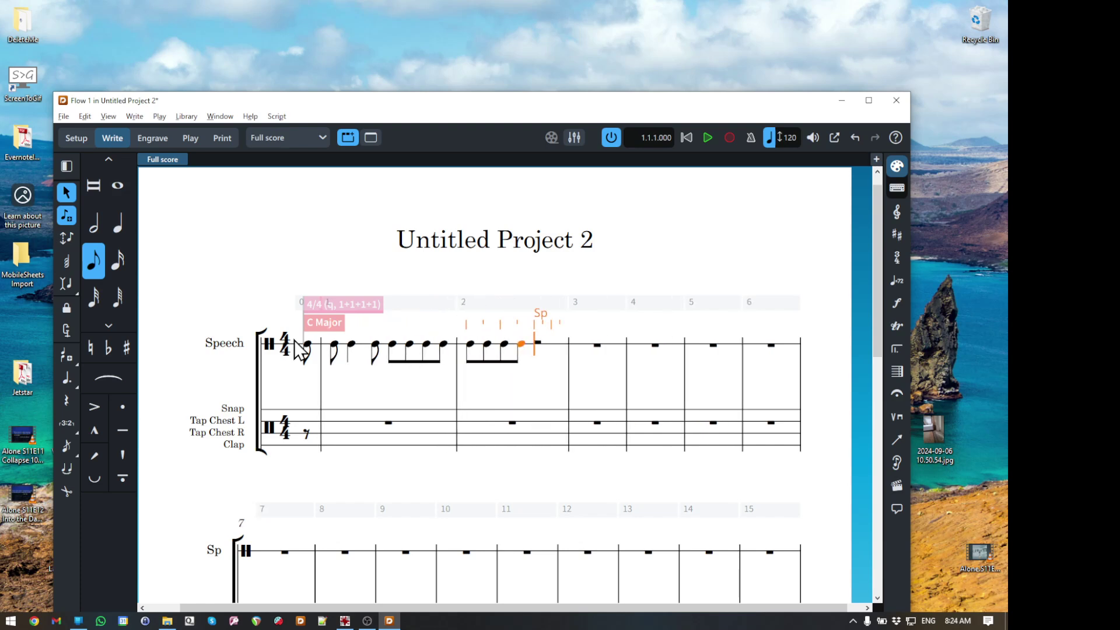
Enter bar 1's body percussion: eighth clap, eighth chest tap, quarter Tap Chest L, two quarter snaps.
click(307, 434)
key(Right)
key(6)
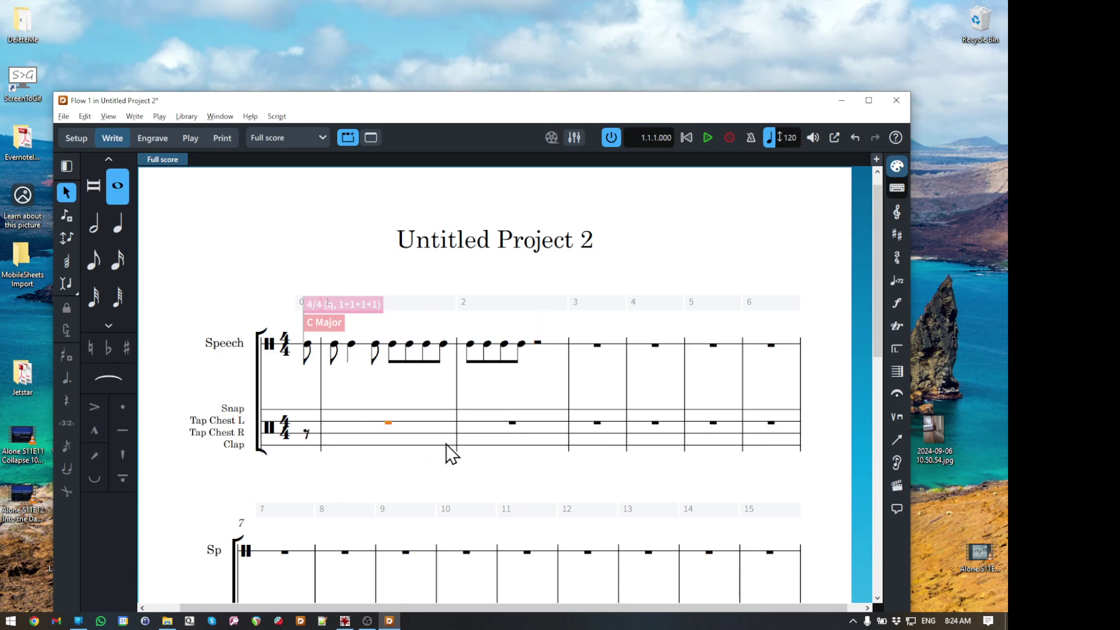
key(Return)
key(Down)
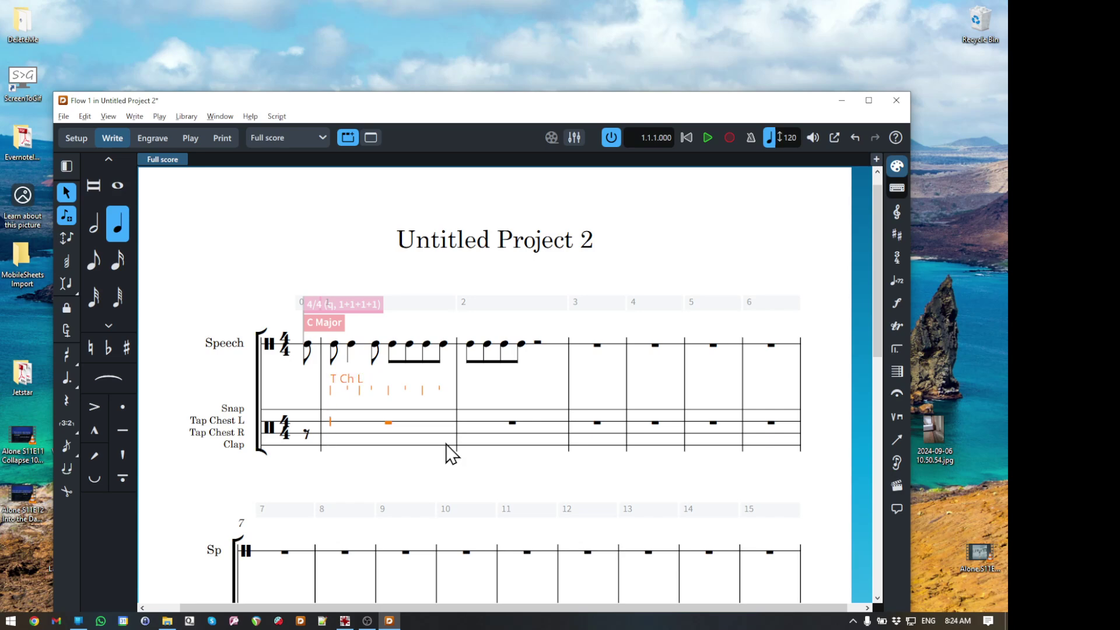
key(Down)
key(5)
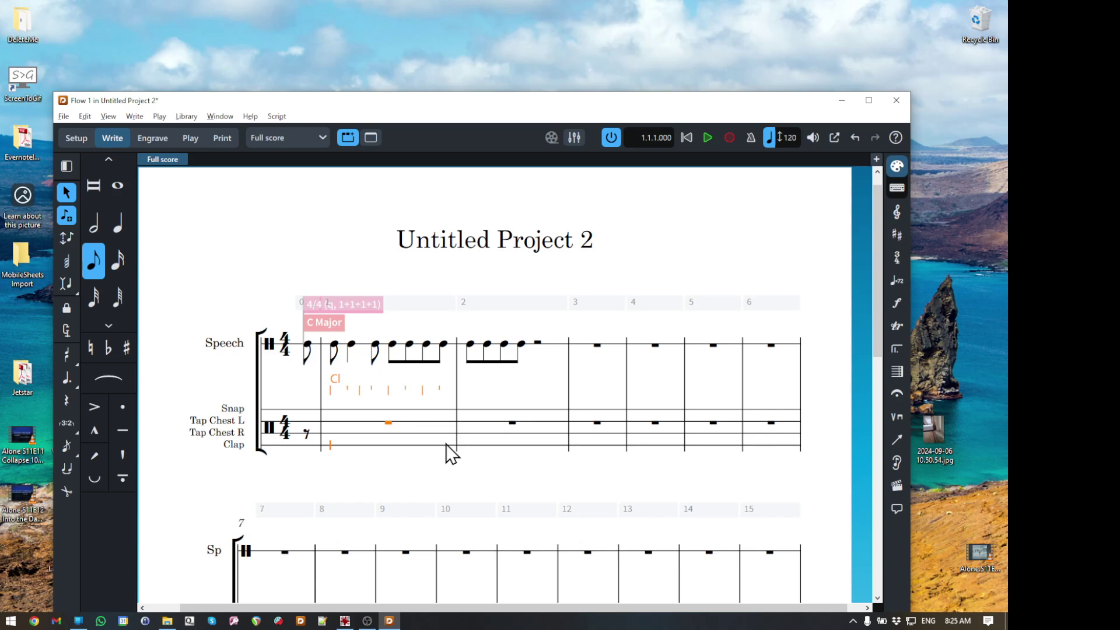
key(y)
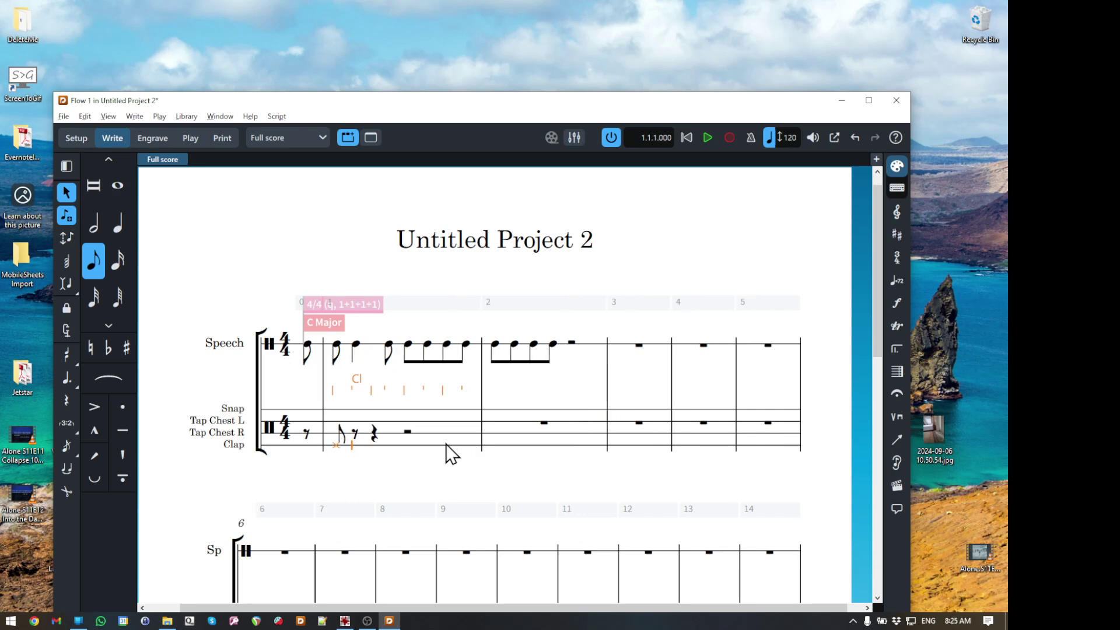
key(Up)
key(y)
key(6)
key(y)
key(Up)
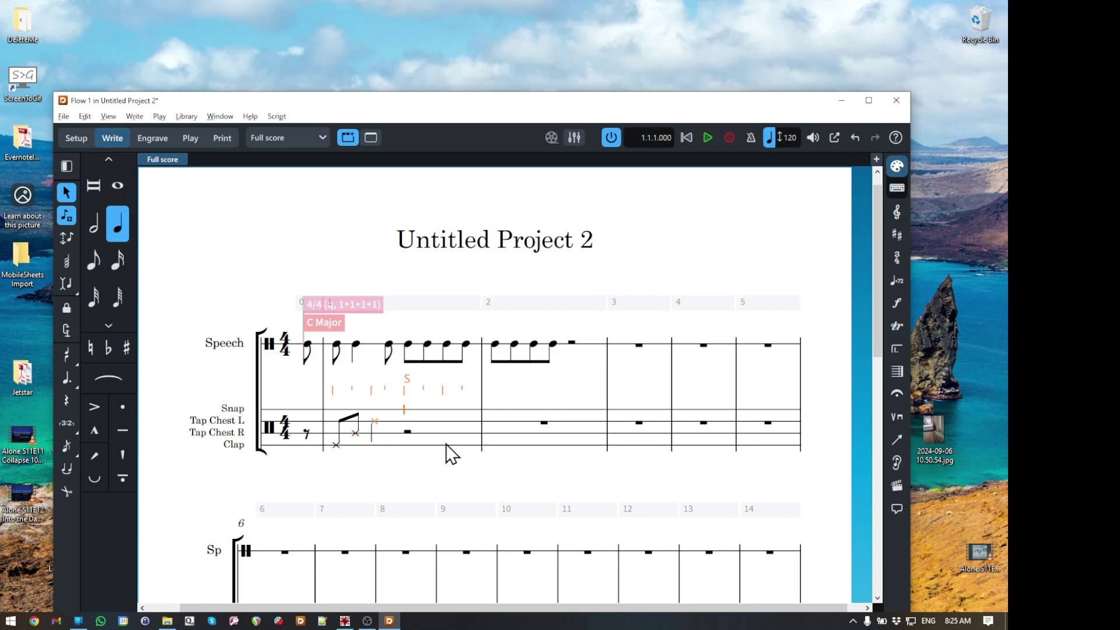
key(y)
key(y)
Enter bar 2's eighth clap, eighth chest tap and quarter Tap Chest L, removing an extra note.
key(Down)
key(Down)
key(Down)
key(5)
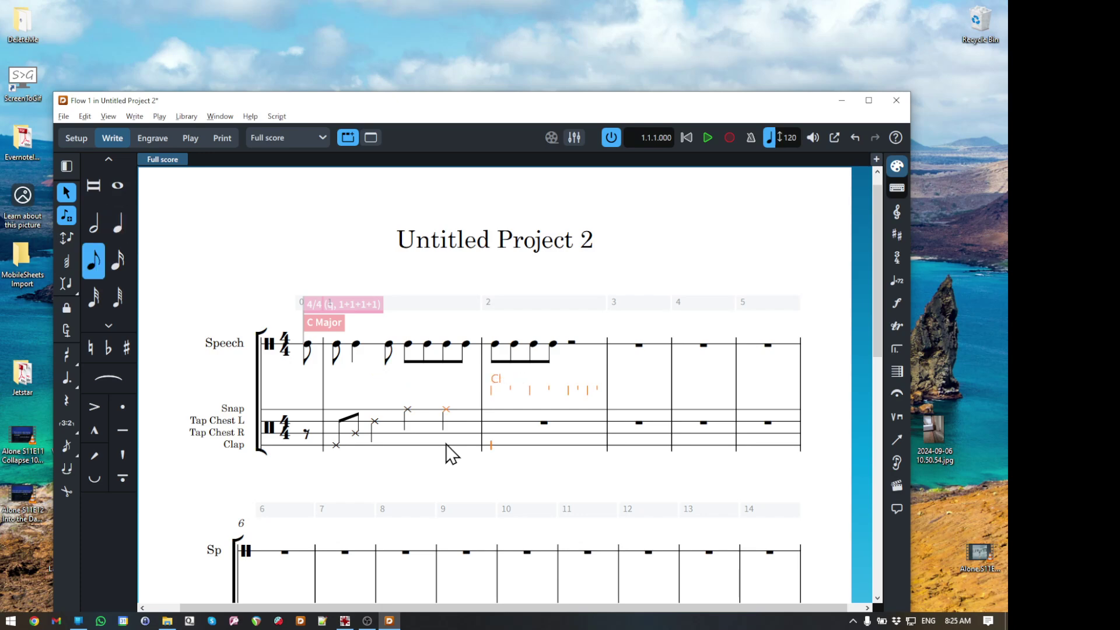
key(y)
key(Up)
key(y)
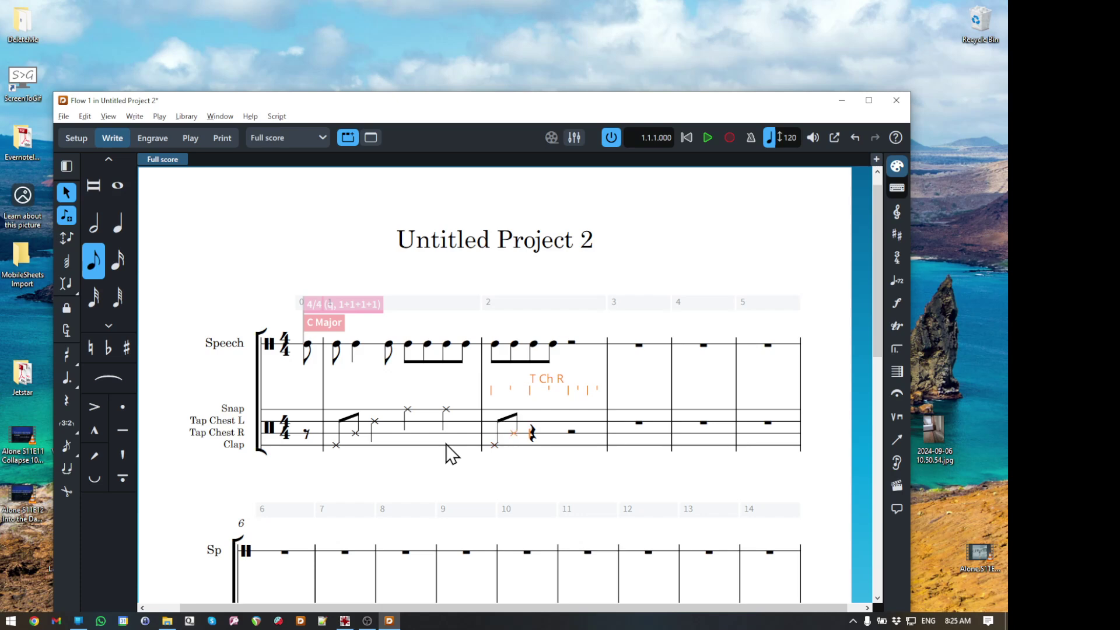
key(Up)
key(6)
key(y)
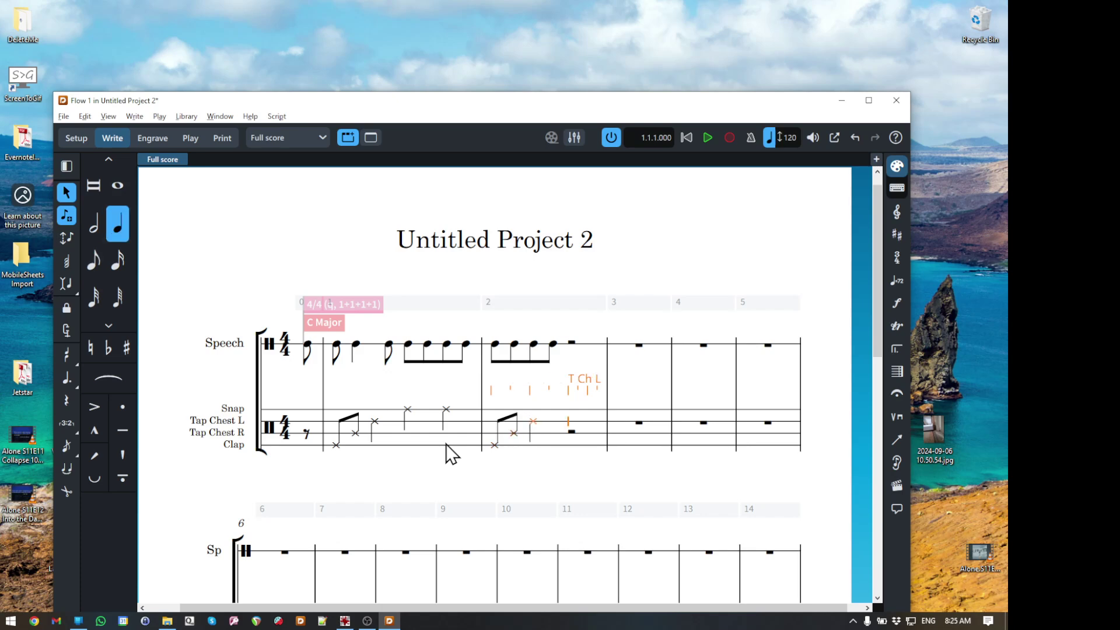
key(y)
key(BackSpace)
key(Escape)
key(ctrl+Home)
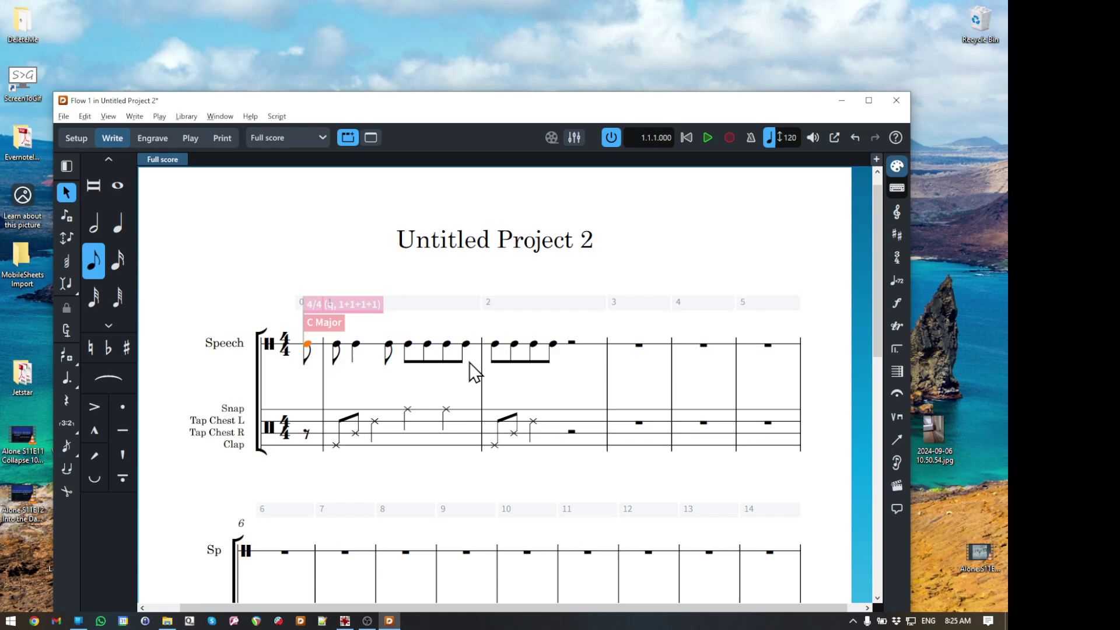
Enter the lyrics 'The sea-sons! The sea-sons!' under the first Speech notes.
key(ctrl+l)
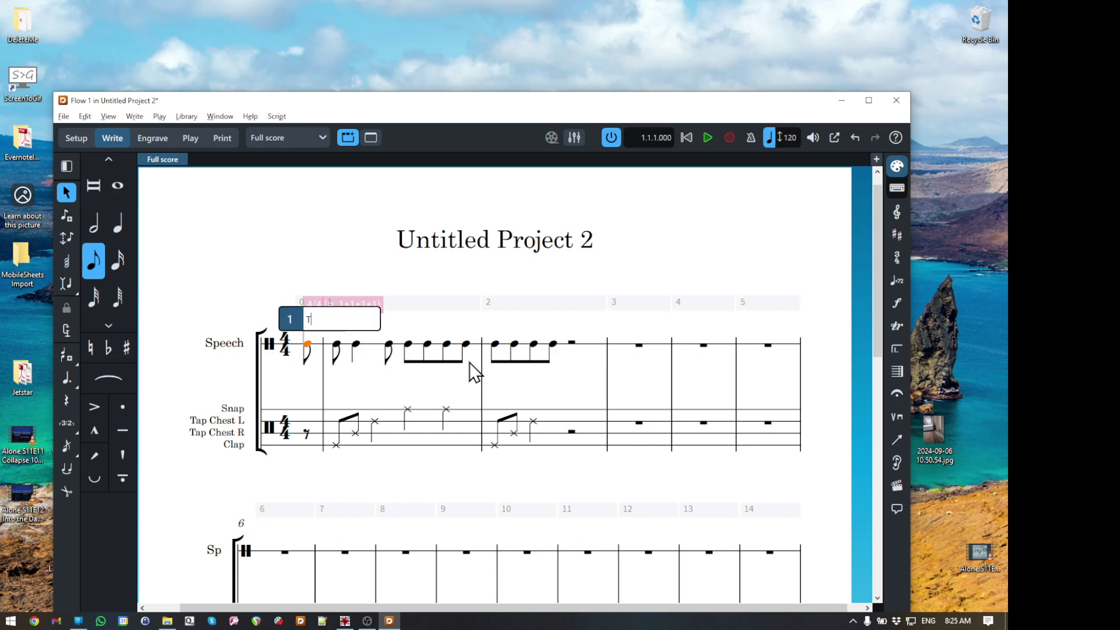
text(The)
key(space)
text(sea)
key(space)
text(sons!)
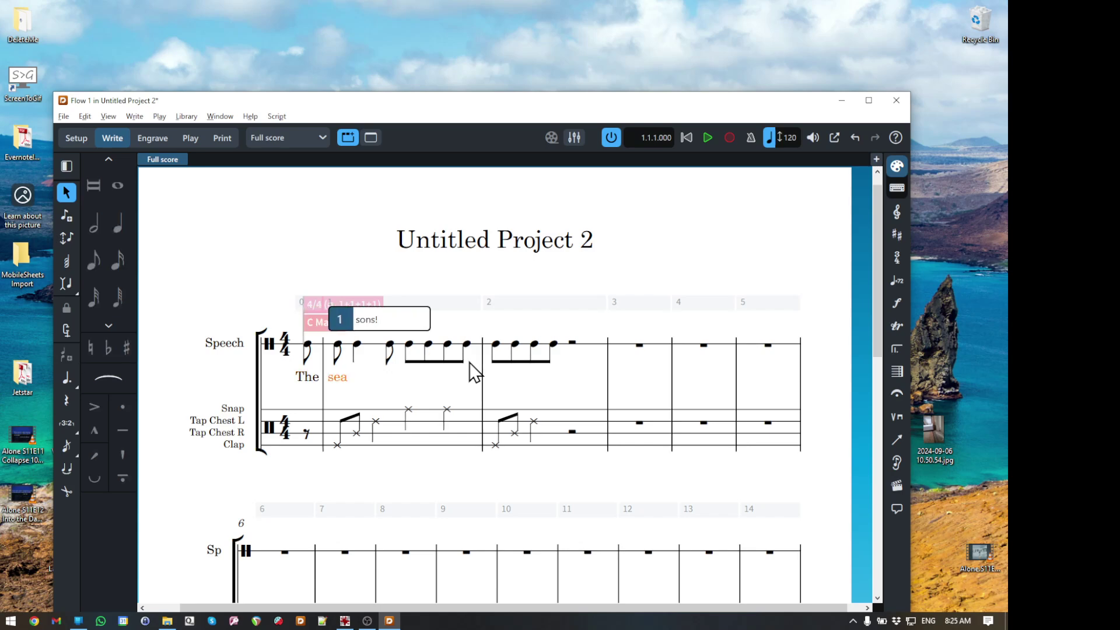
key(space)
text(The)
key(space)
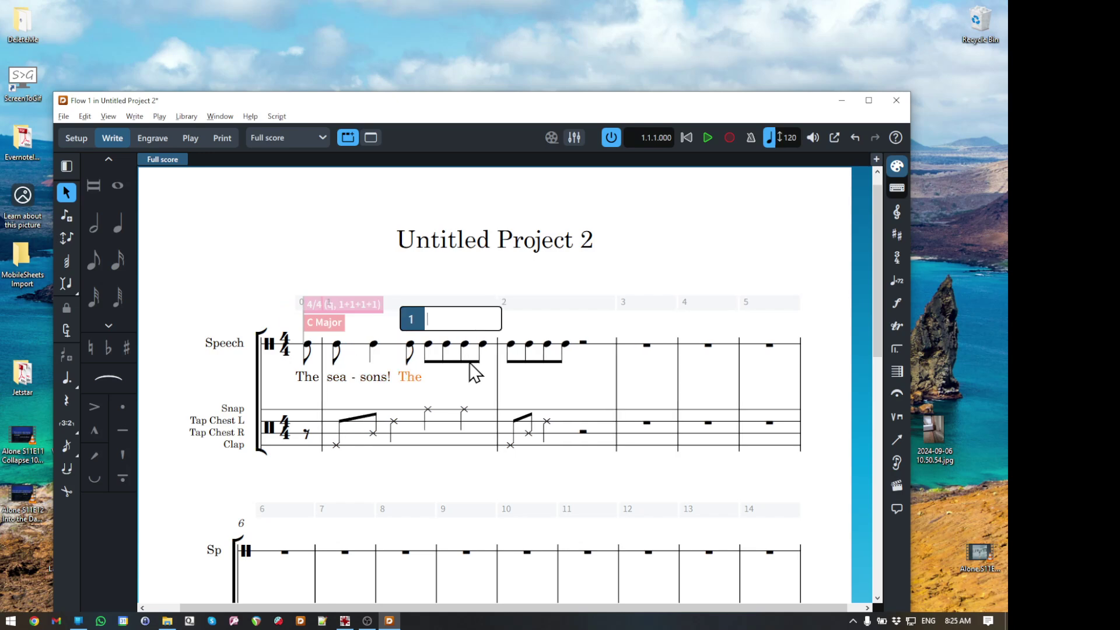
text(sea)
key(minus)
text(sons!)
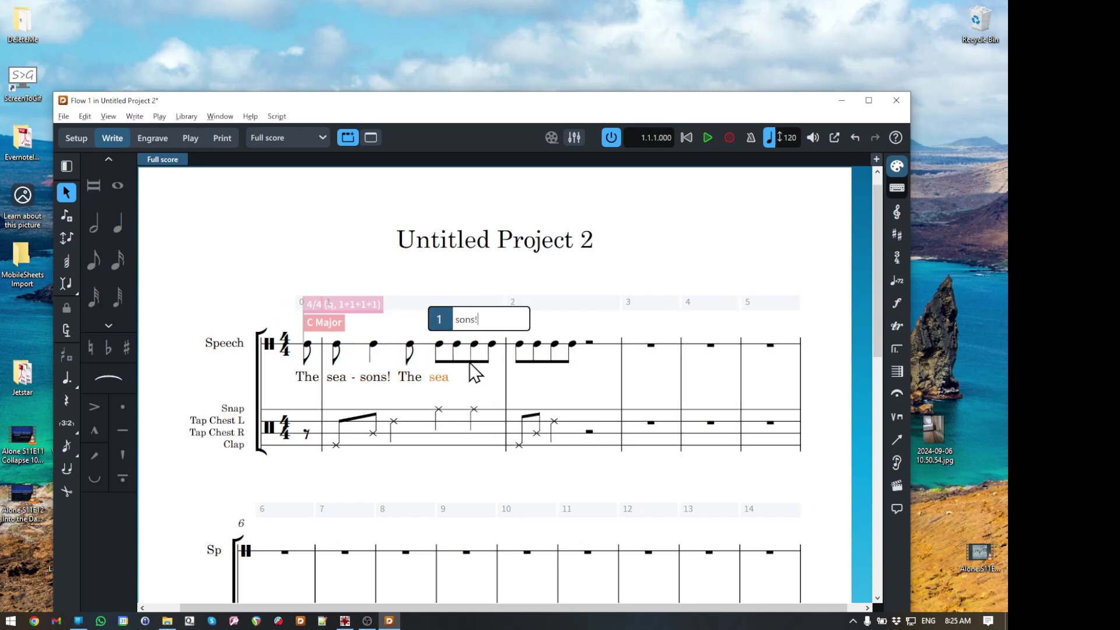
Continue the lyrics with 'All the col0ors in the', with 'col-ors' mistyped.
key(space)
text(All)
key(space)
text(the)
key(space)
text(col0ors)
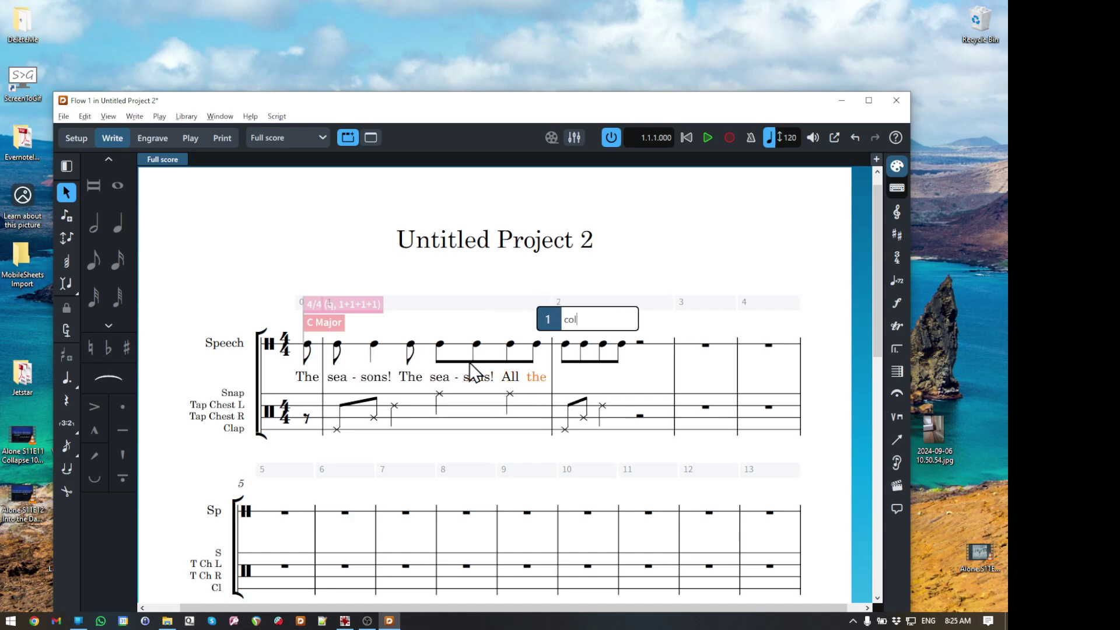
key(space)
text(in)
key(space)
text(the)
key(space)
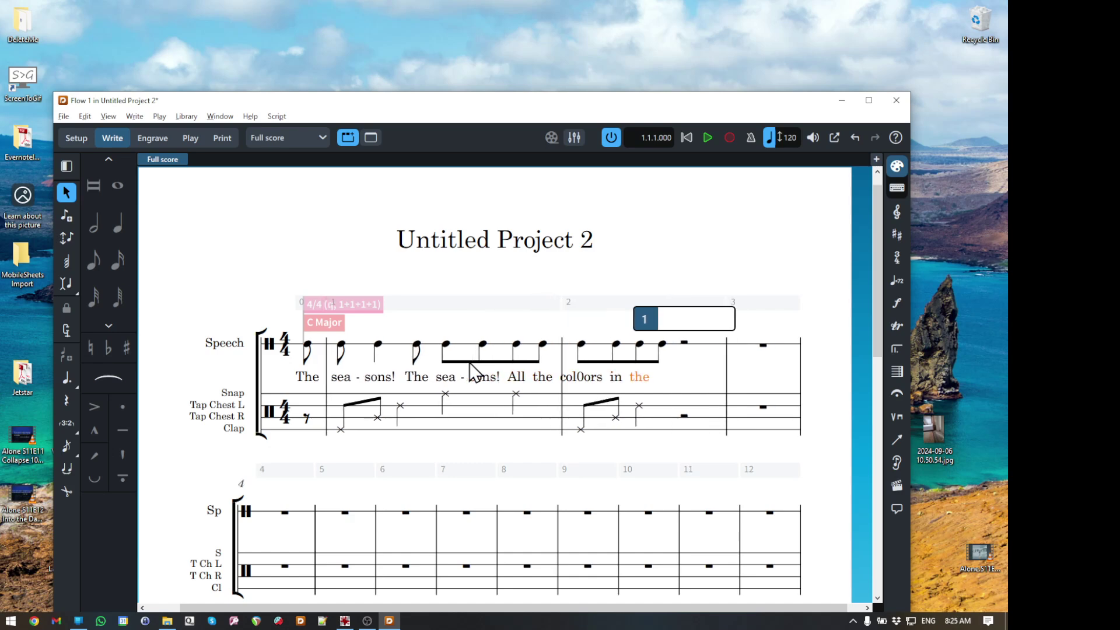
Correct the mistyped lyric 'col0ors' to 'col-ors in the'.
double_click(584, 379)
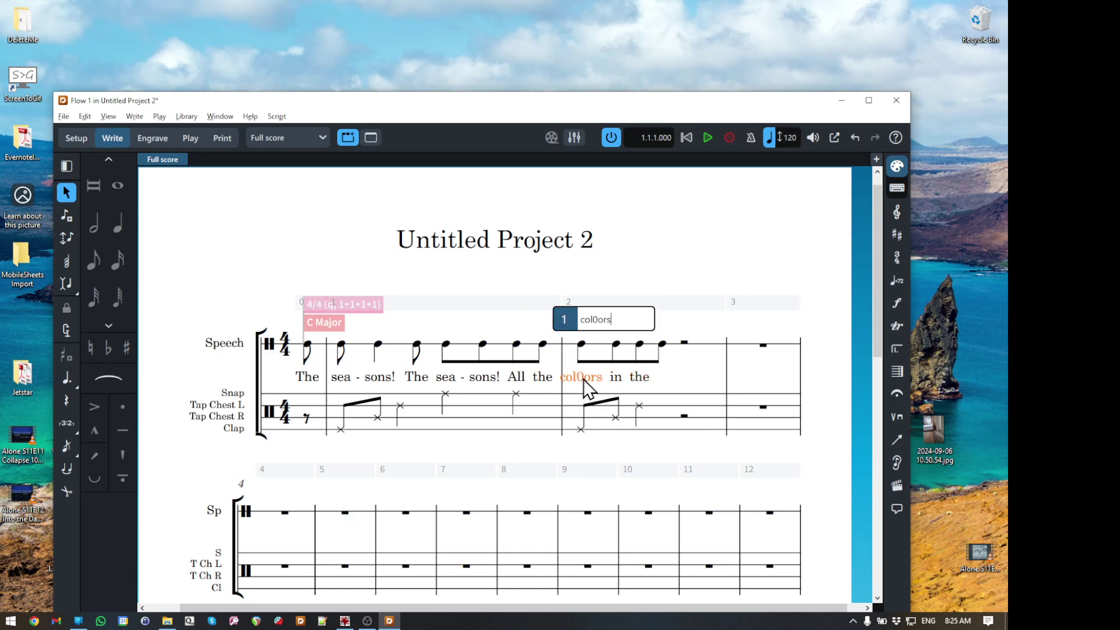
key(BackSpace)
key(BackSpace)
key(BackSpace)
key(BackSpace)
text(-ors in the)
key(Return)
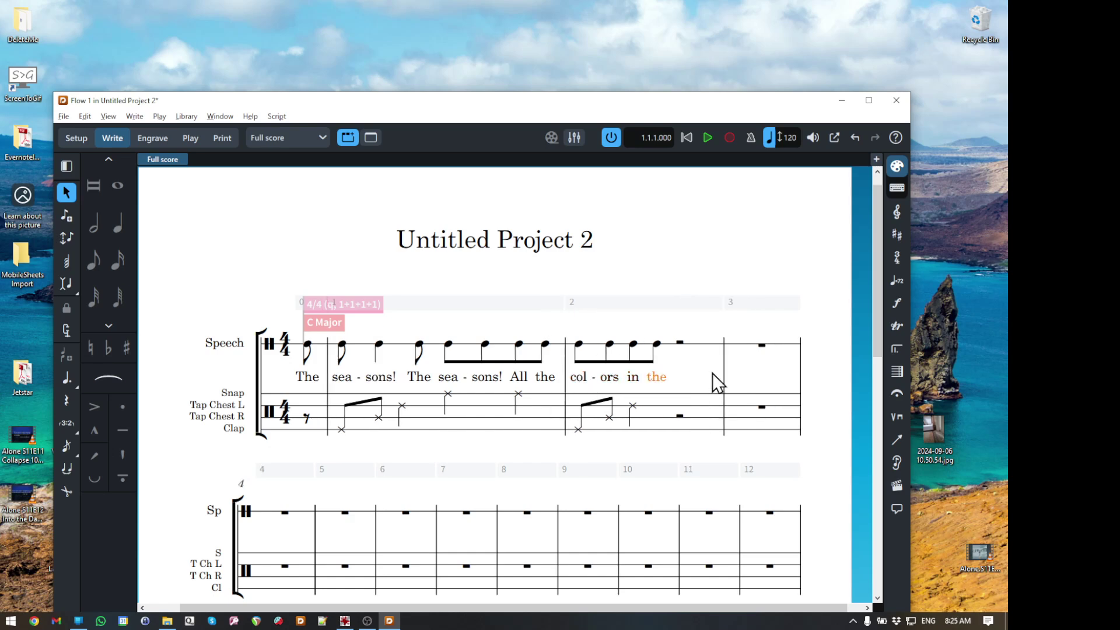
Set the Speech instrument's percussion playing technique notehead set to X Noteheads in Setup mode.
click(68, 136)
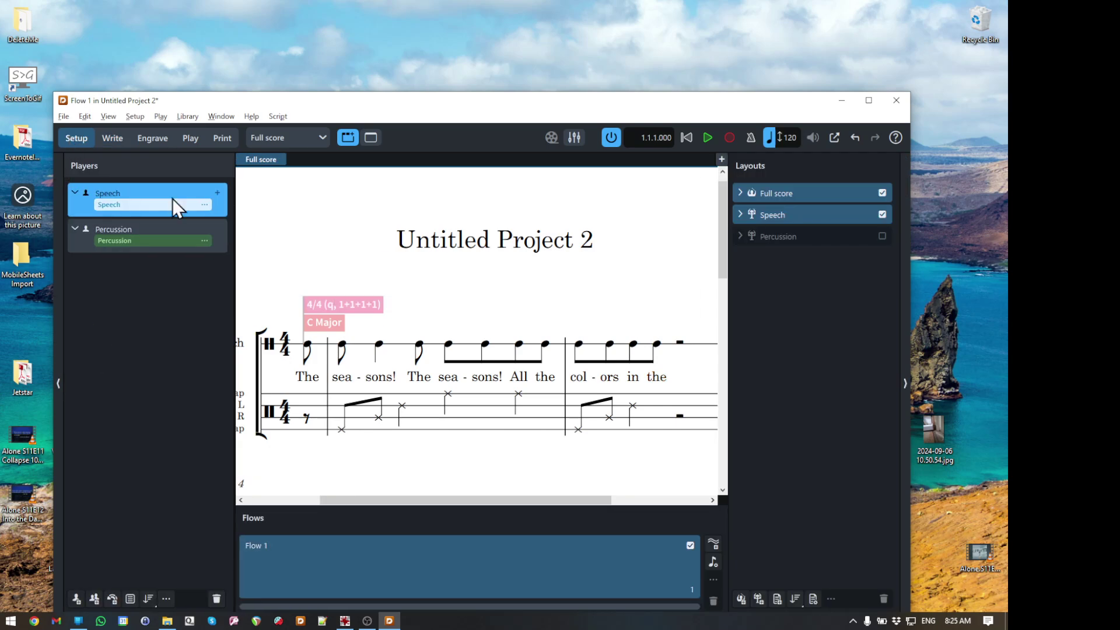
click(204, 204)
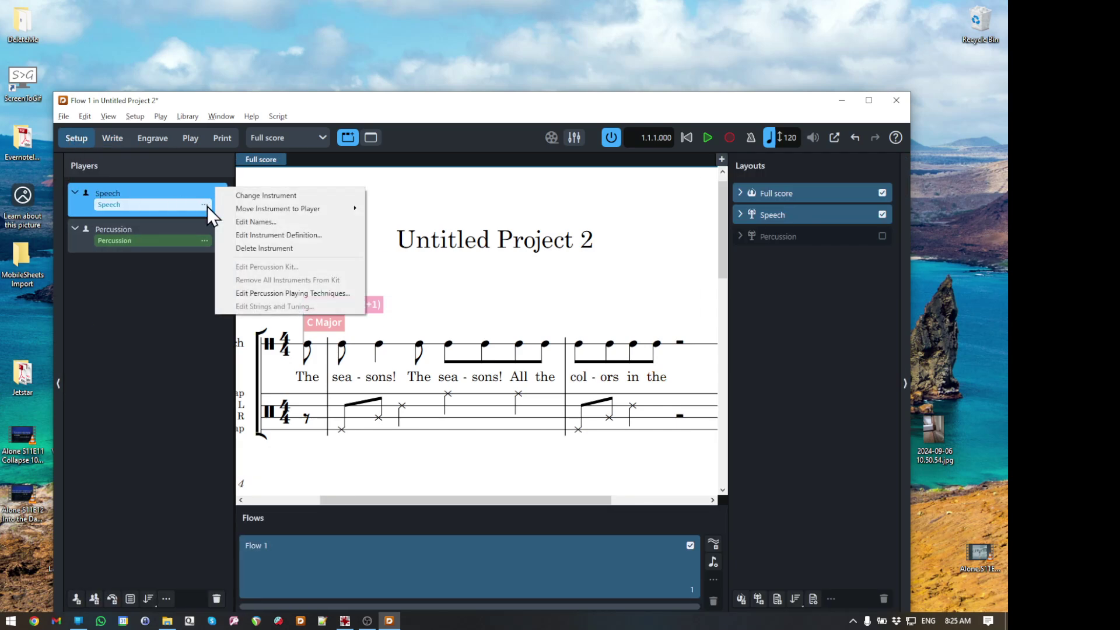
click(274, 293)
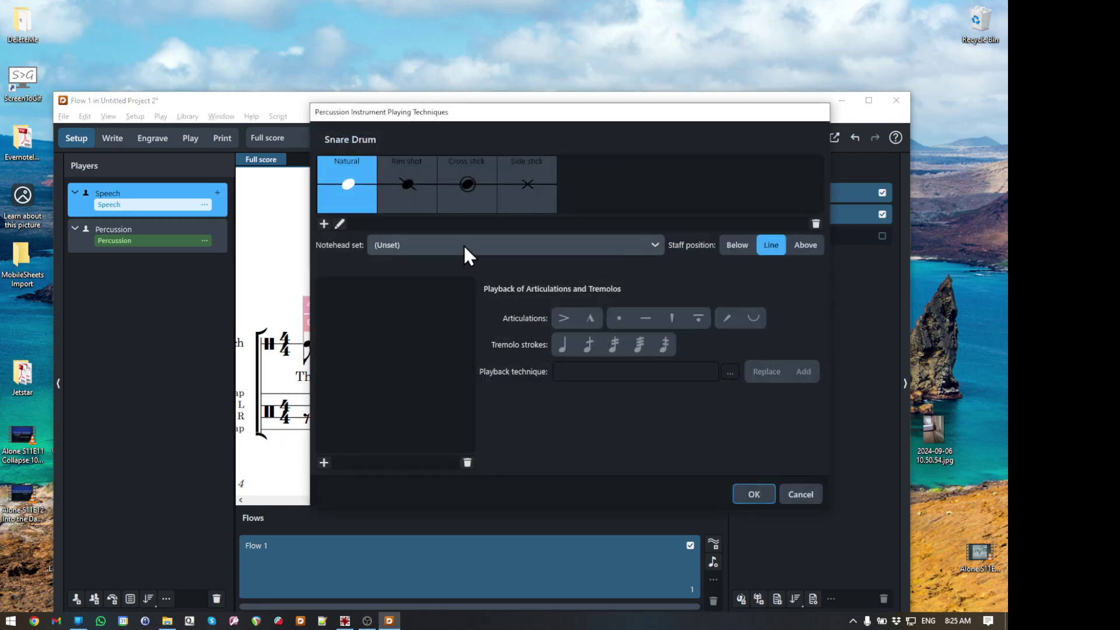
click(463, 244)
click(478, 595)
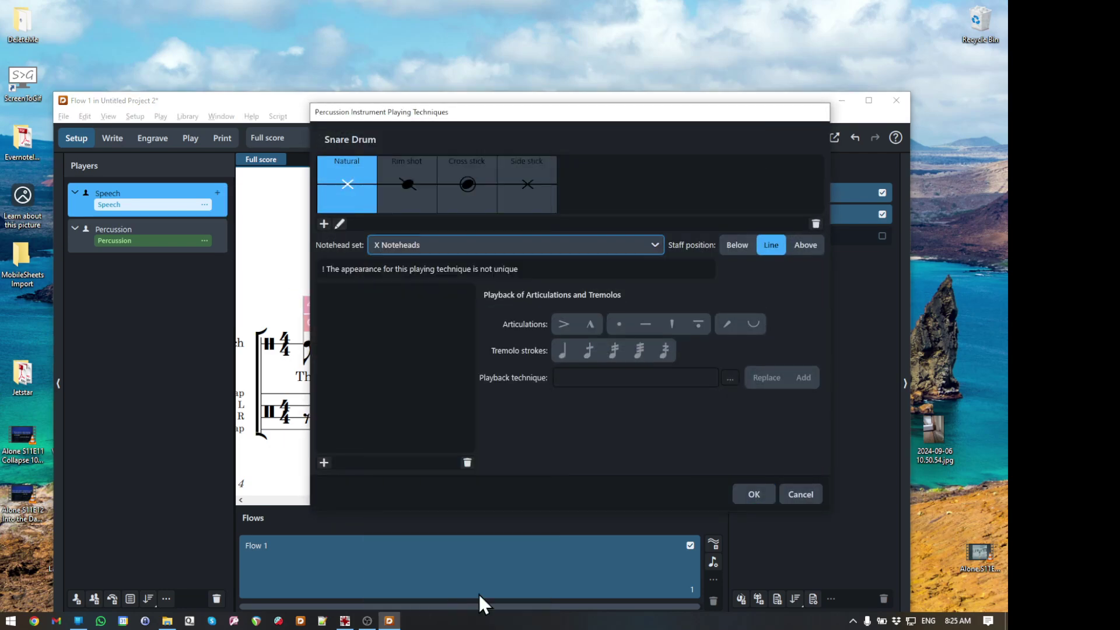
click(761, 498)
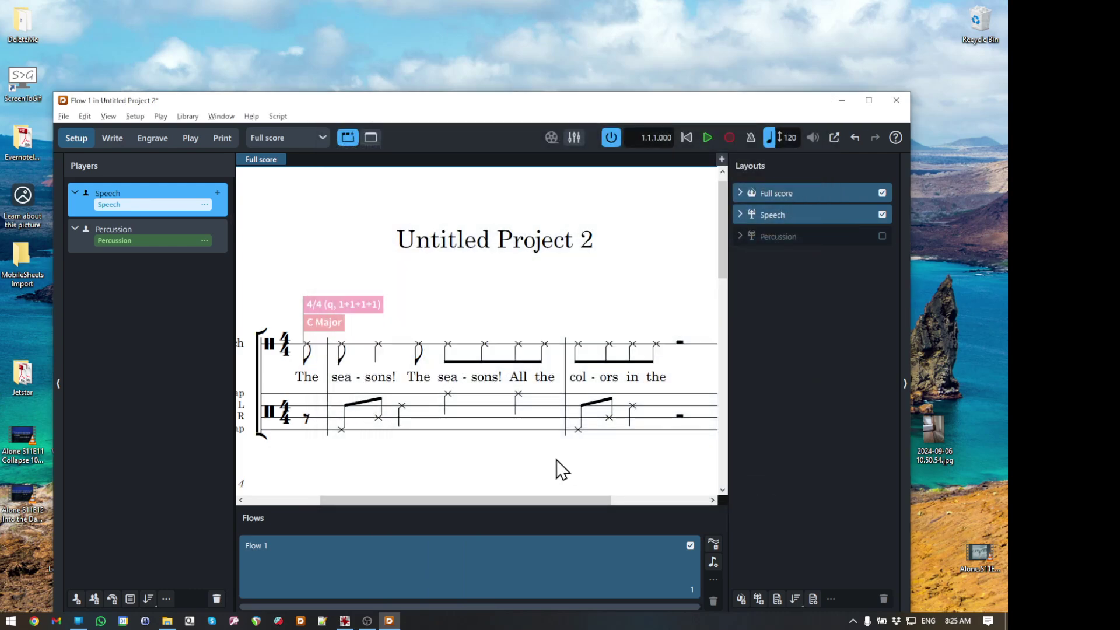
Move the reference image window further left and return to the Dorico score.
key(alt+Tab)
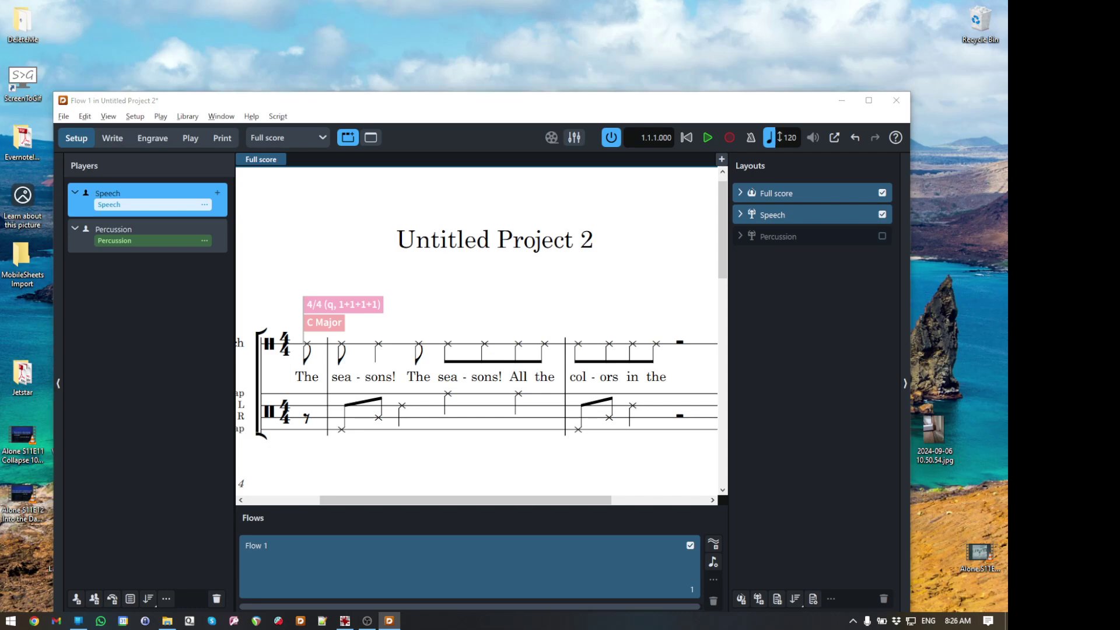
drag(980, 80, 1105, 80)
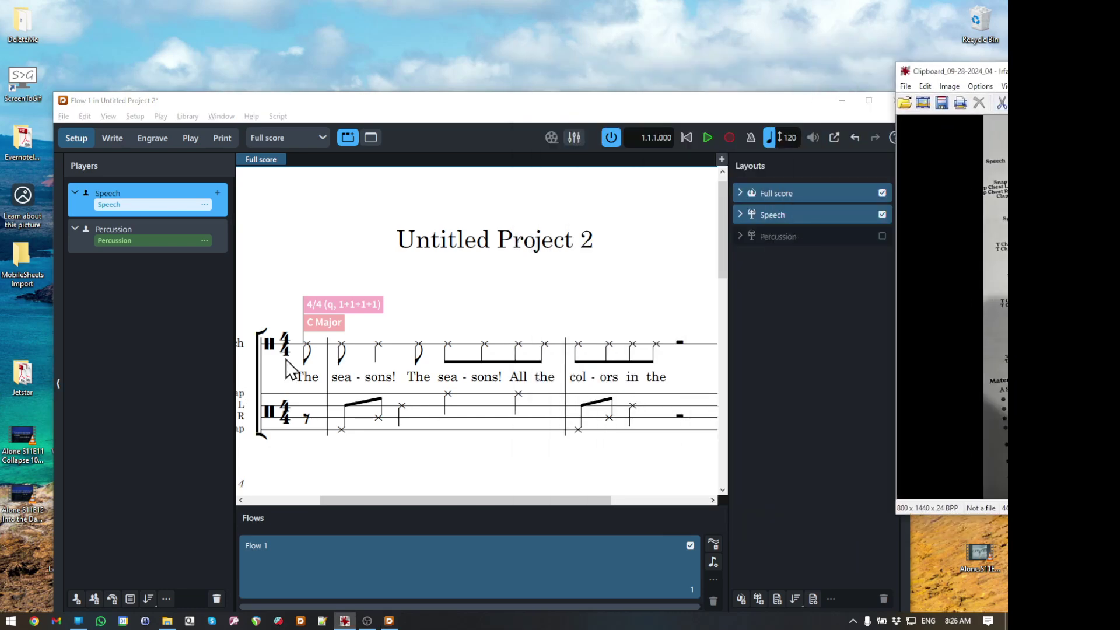
click(308, 346)
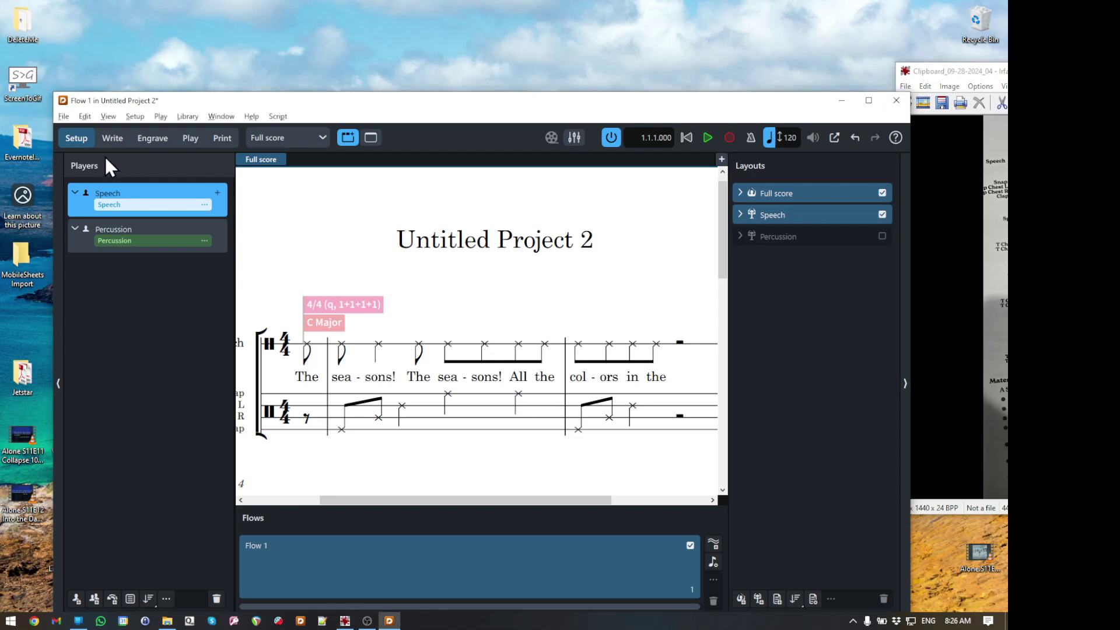
Force stems up on the notes in bars 1–2 with Stem > Force Stem Up.
click(112, 138)
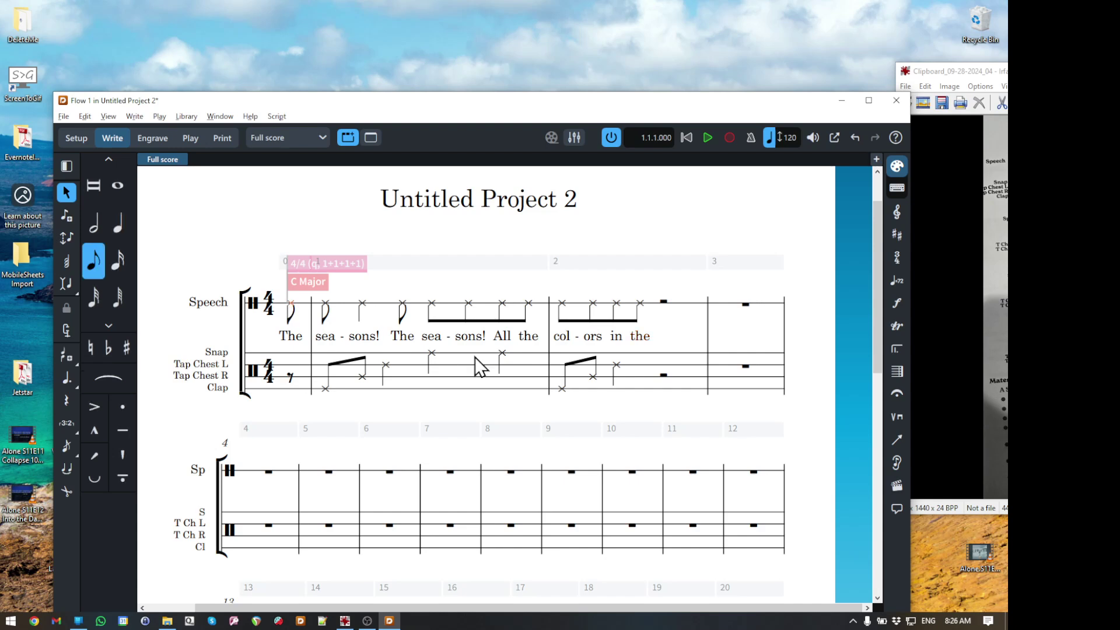
shift+click(618, 369)
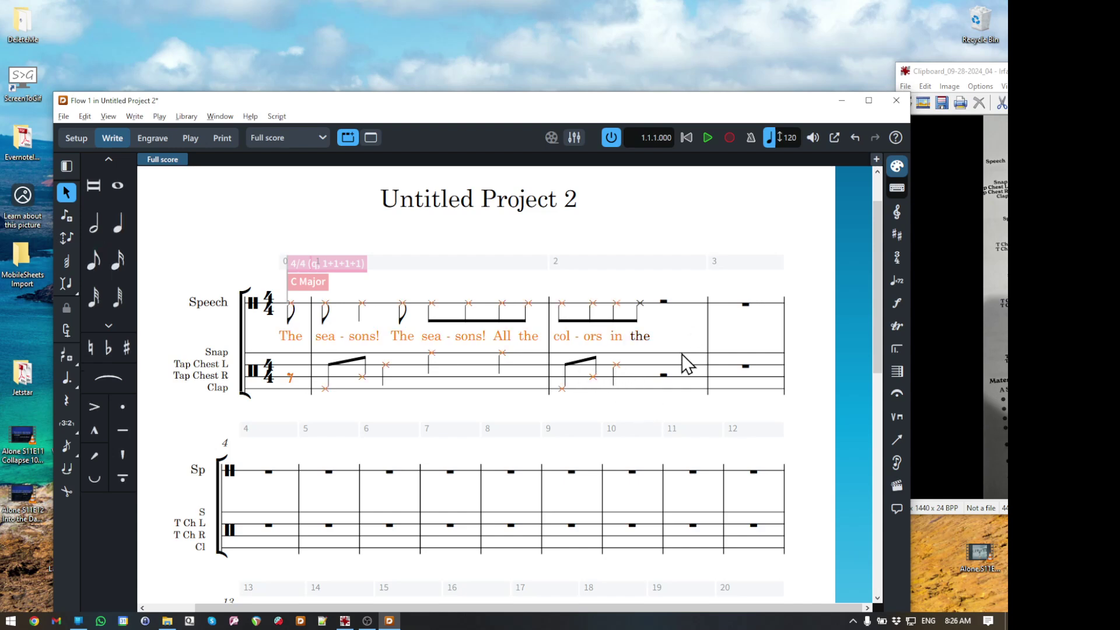
shift+click(664, 376)
right_click(667, 378)
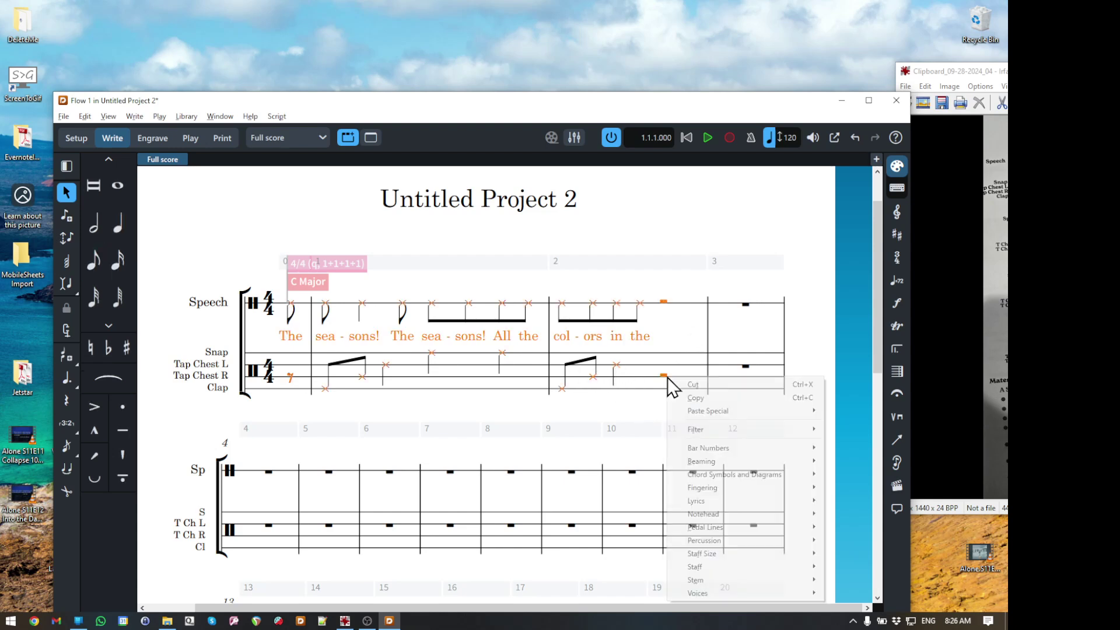
mouse_move(735, 577)
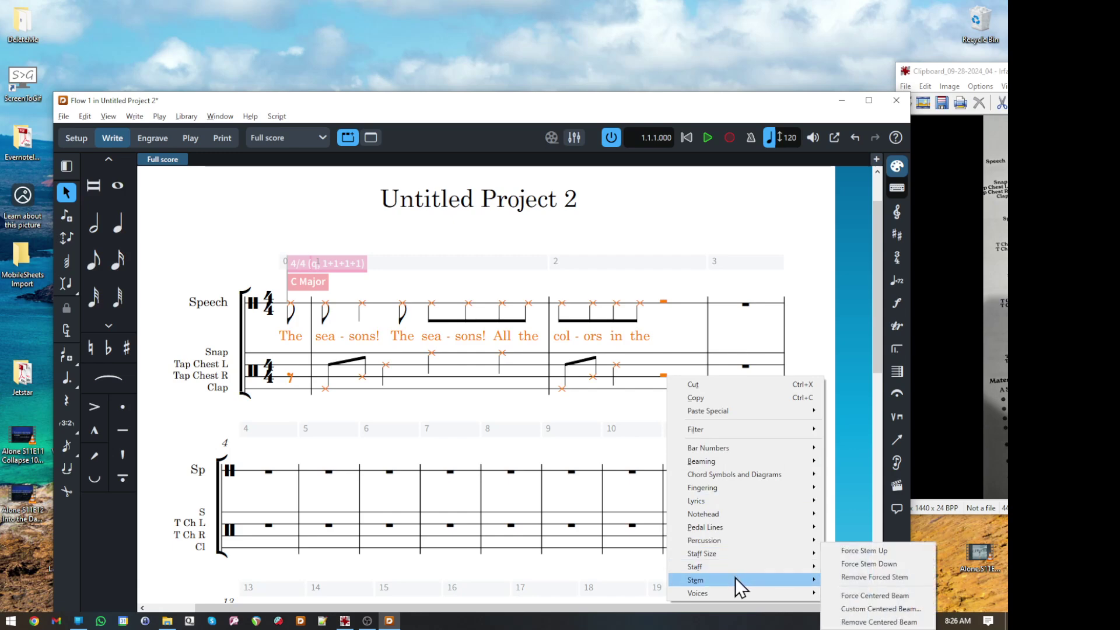
click(904, 554)
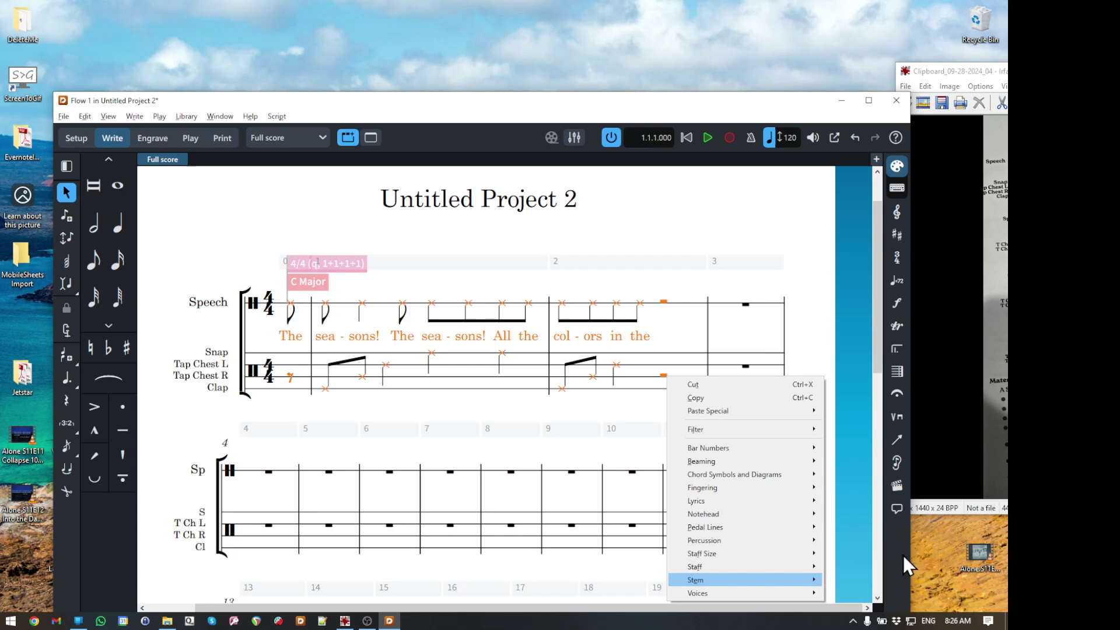
click(376, 411)
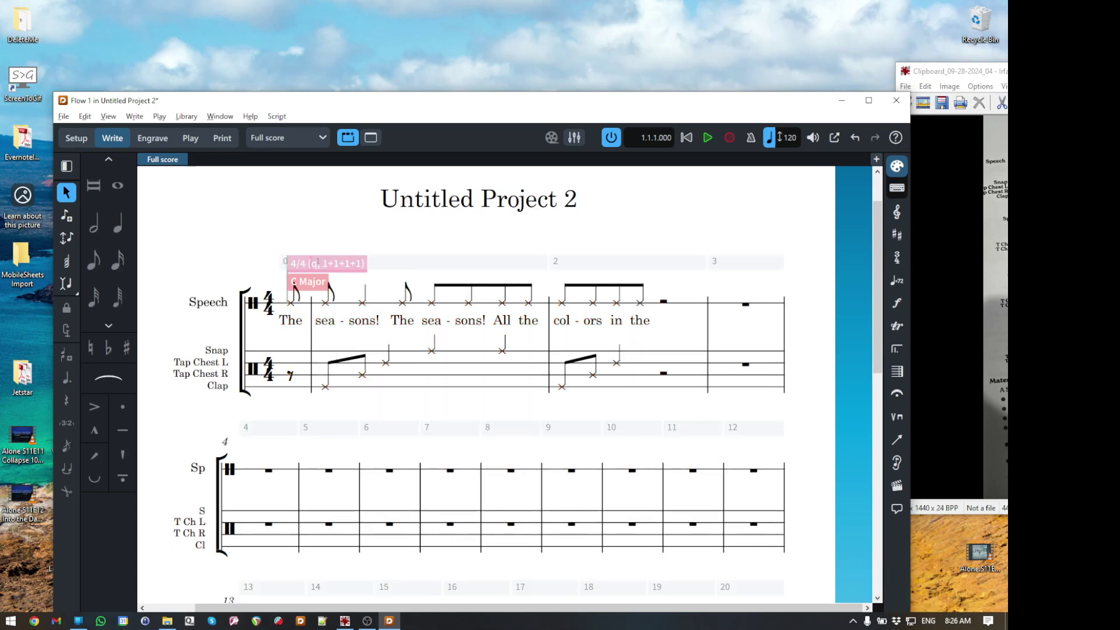
drag(1007, 71, 901, 214)
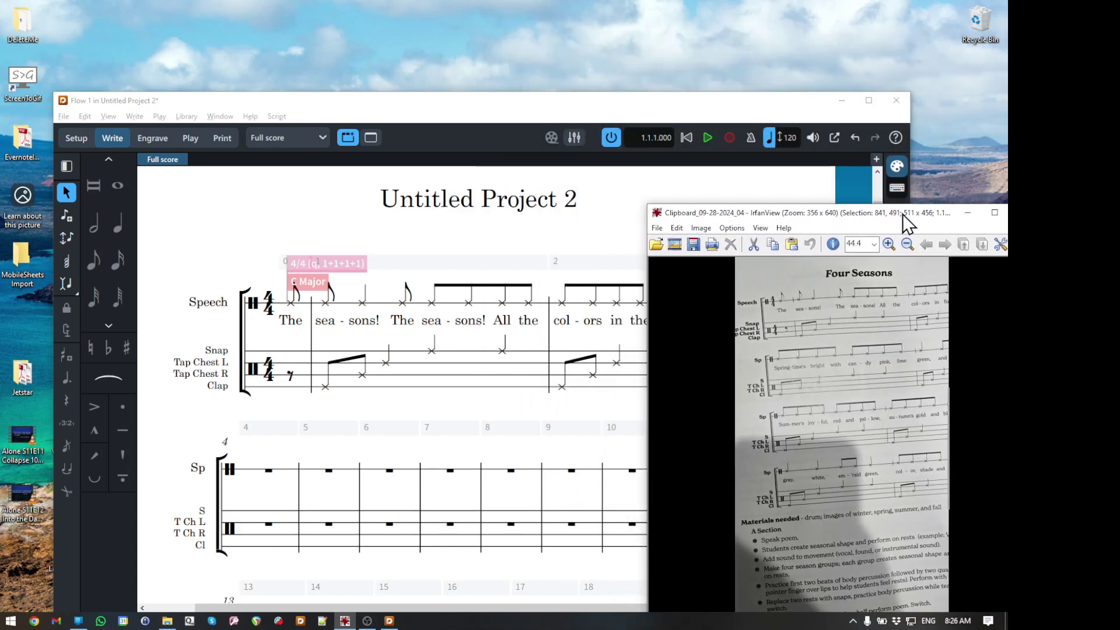
Move the IrfanView window up and left so the whole Four Seasons photo is visible.
drag(902, 214, 775, 142)
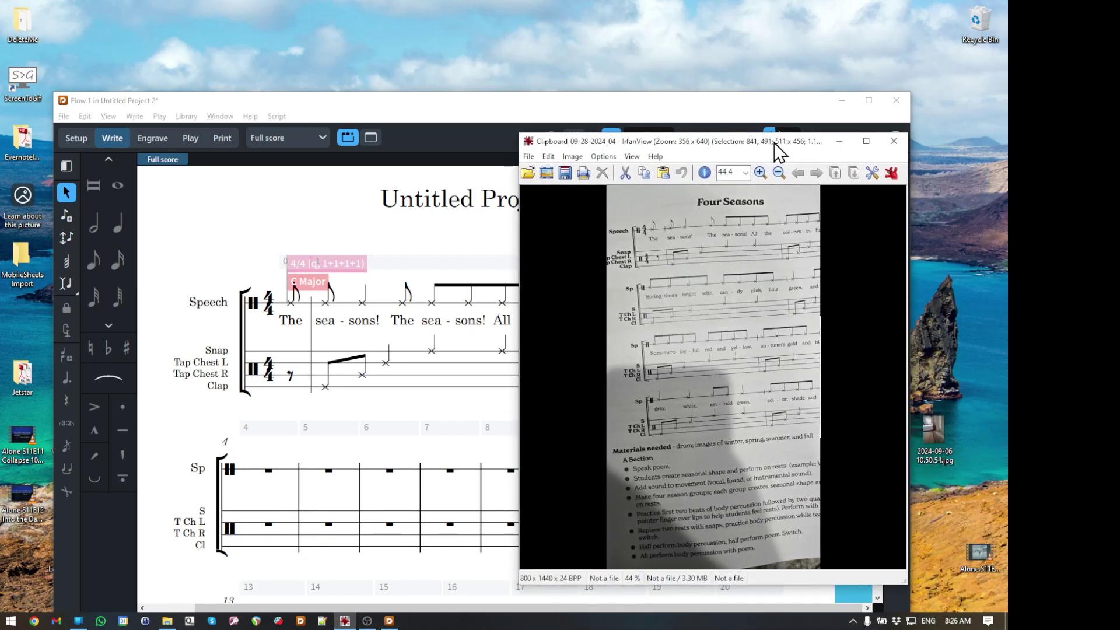